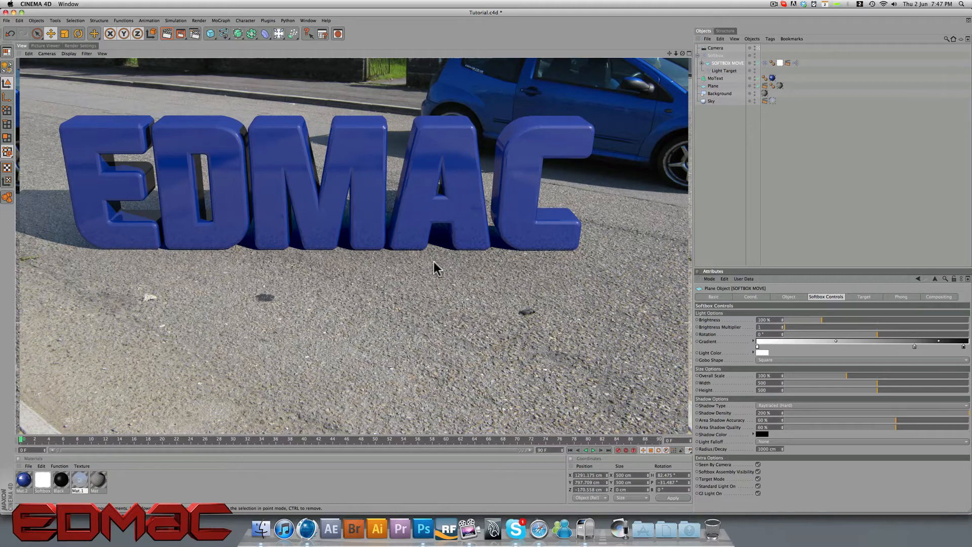
Step: Create a new project and set its render output size to 1280 x 720 pixels
left_click(7, 21)
left_click(14, 26)
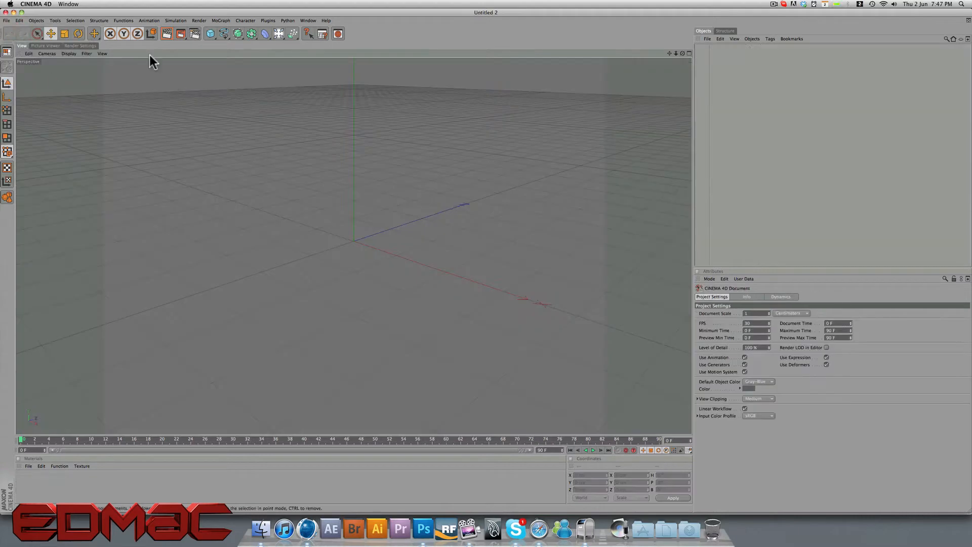
left_click(89, 46)
left_click(38, 68)
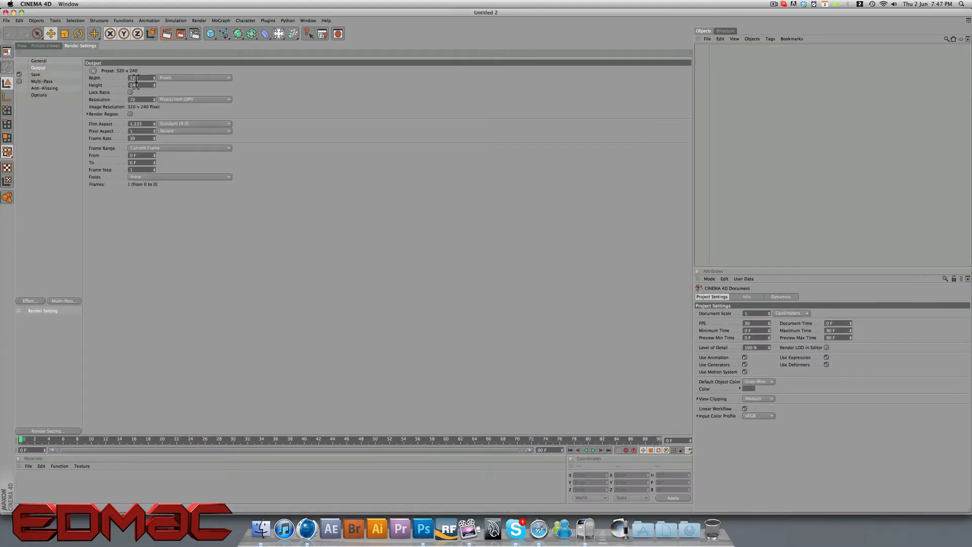
type("1280")
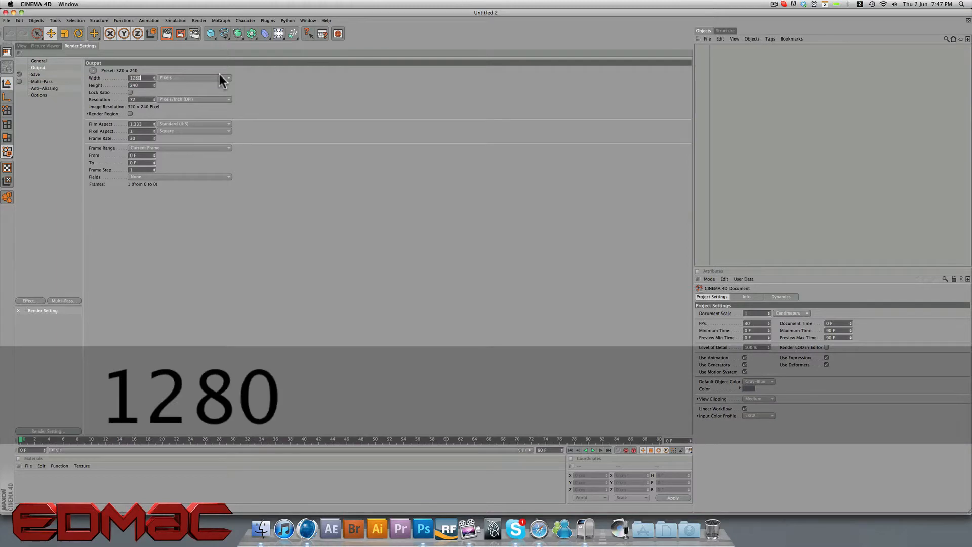
key("Tab")
type("720")
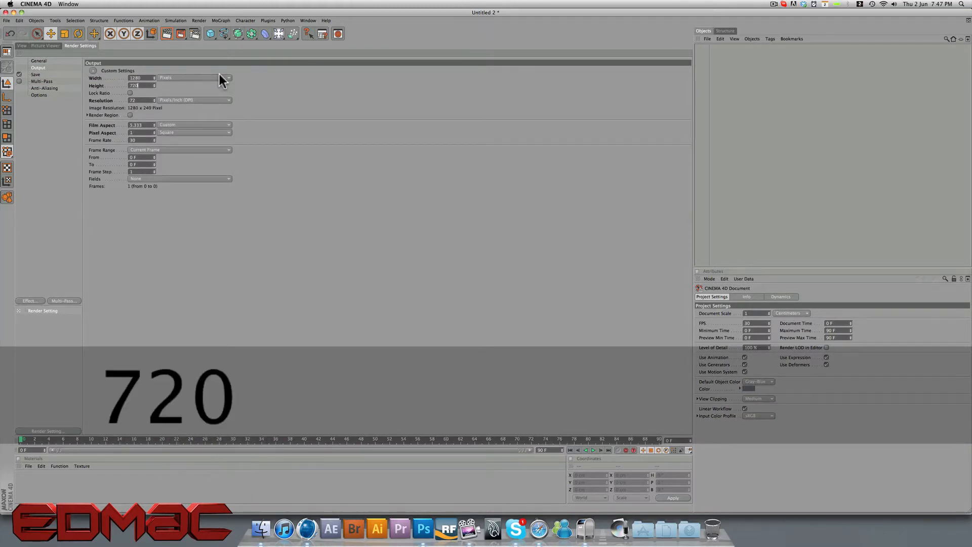
key("Return")
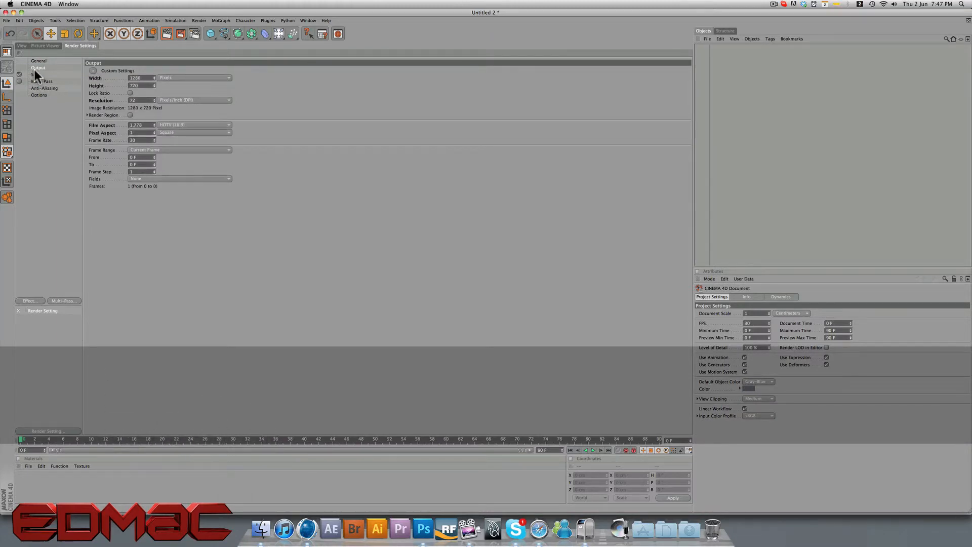
Step: Add a Background object and a Sky object to the scene
left_click(20, 47)
left_click(278, 33)
left_click(325, 105)
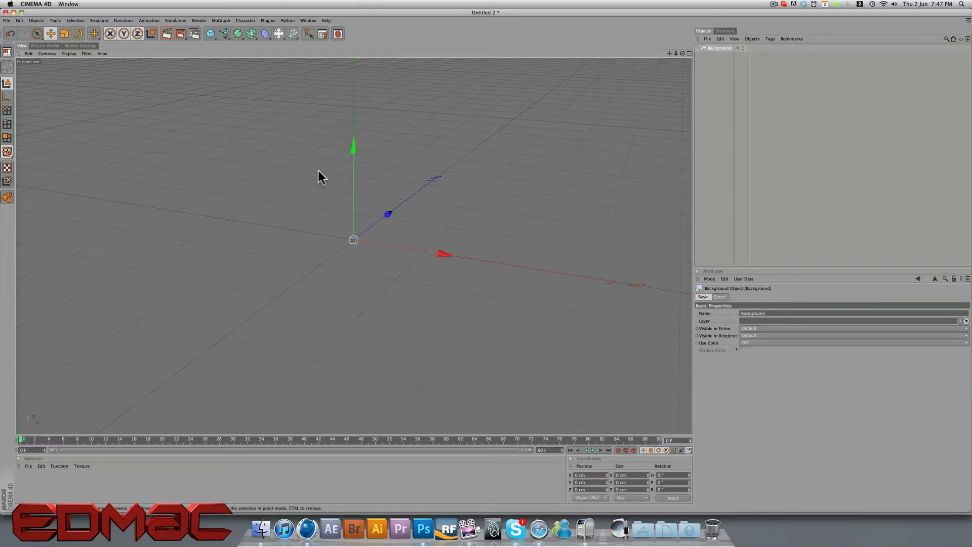
left_click(277, 34)
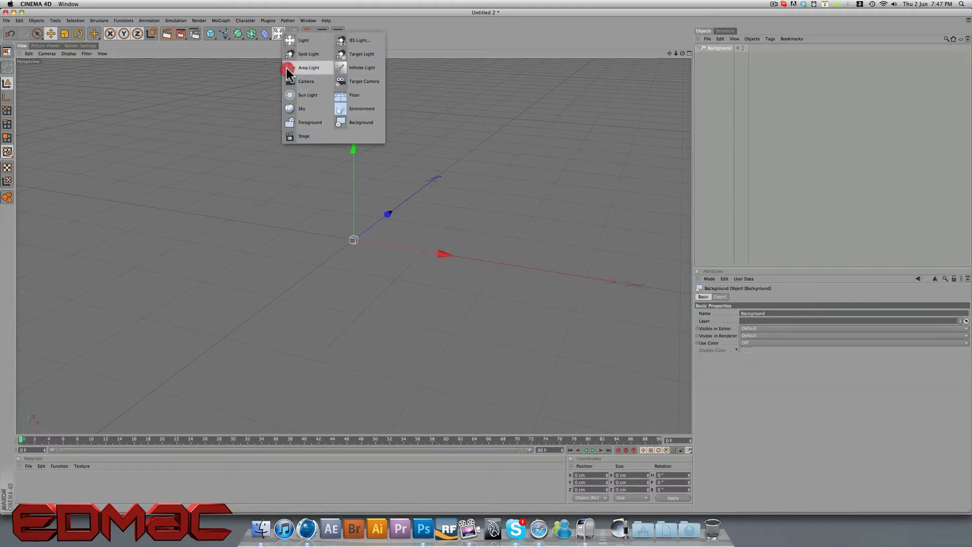
left_click(308, 106)
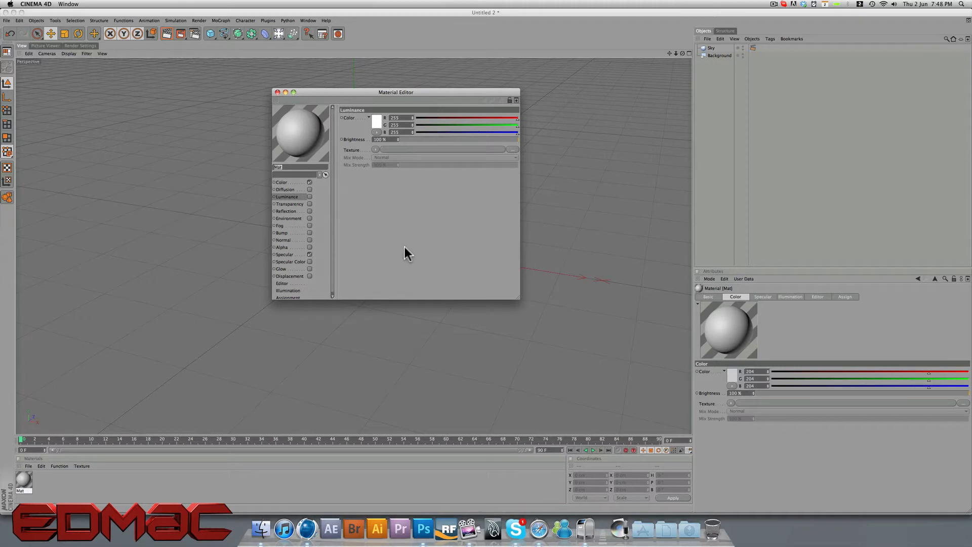
Step: Turn off the new material's Specular channel and open its Color channel settings
left_click(309, 254)
left_click(291, 182)
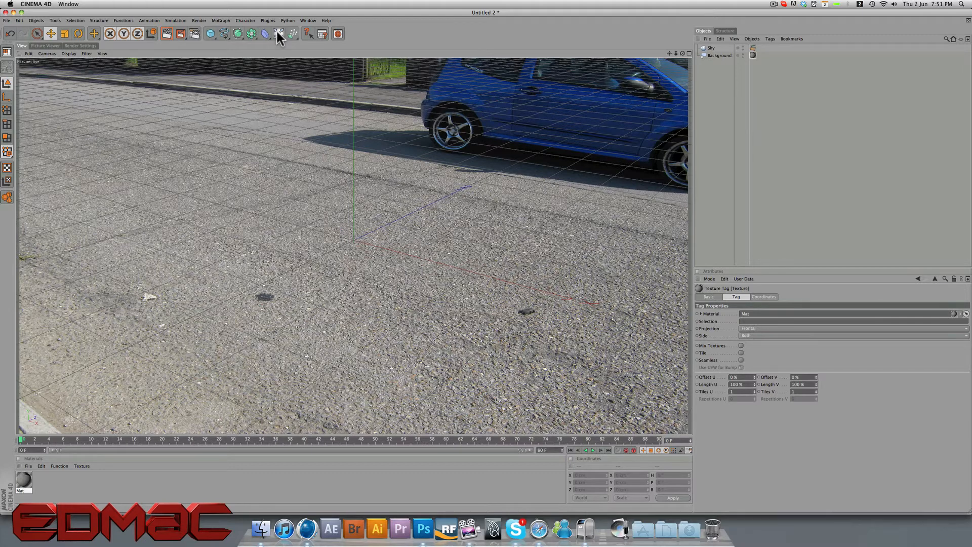
Step: Add a camera to the scene and scale the ground plane to about 1671 by 1494 cm
left_click_drag(277, 34, 308, 81)
left_click_drag(308, 81, 308, 81)
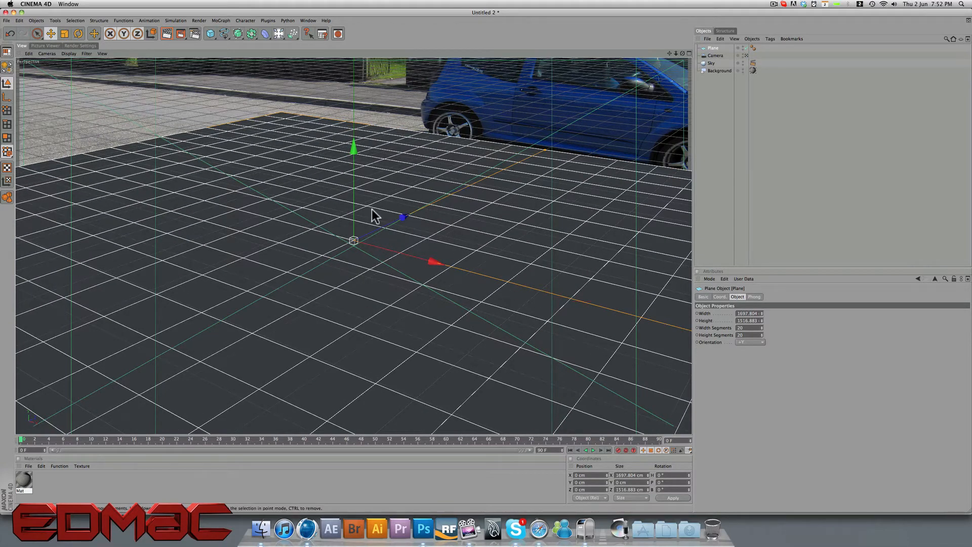
key("t")
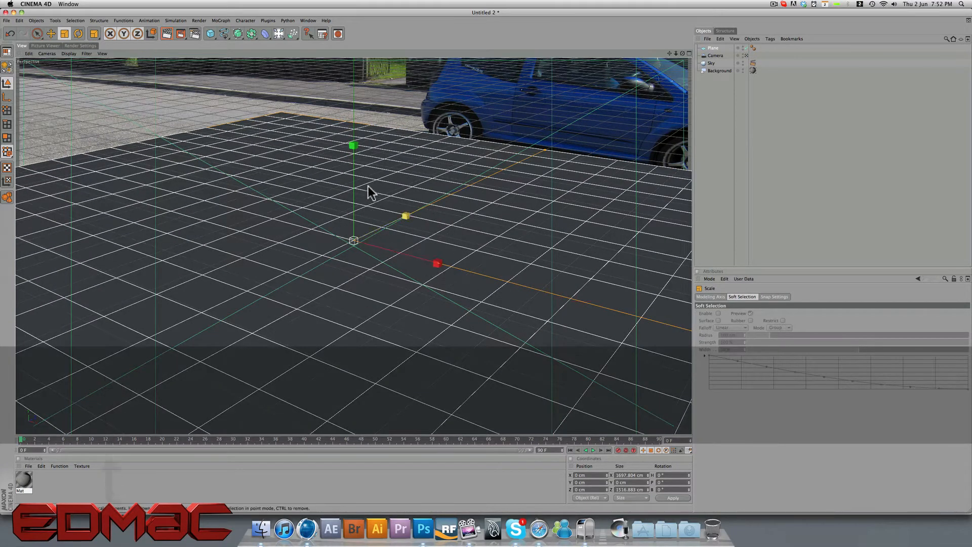
left_click_drag(437, 263, 436, 263)
key("e")
key("t")
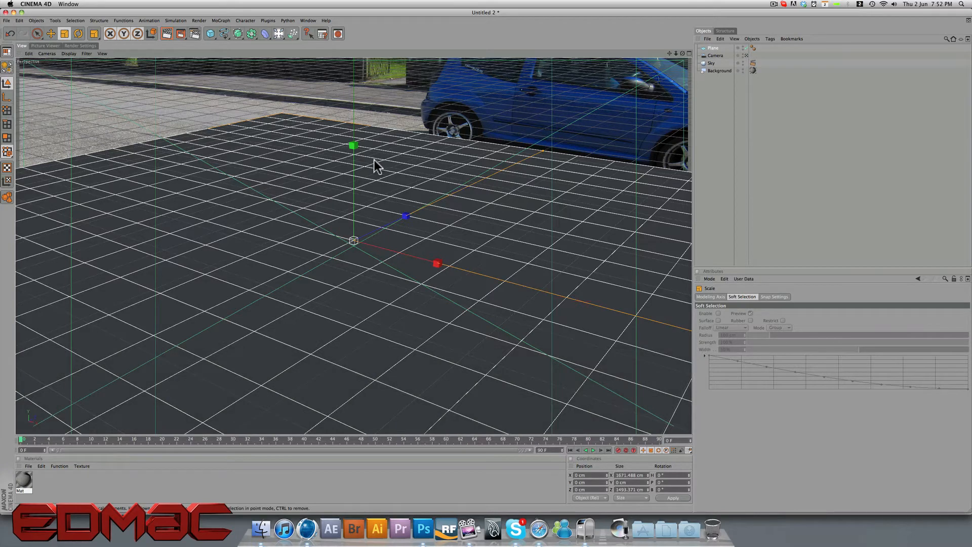
Step: Apply the road photo material to the ground plane and render a preview of the view
left_click(36, 35)
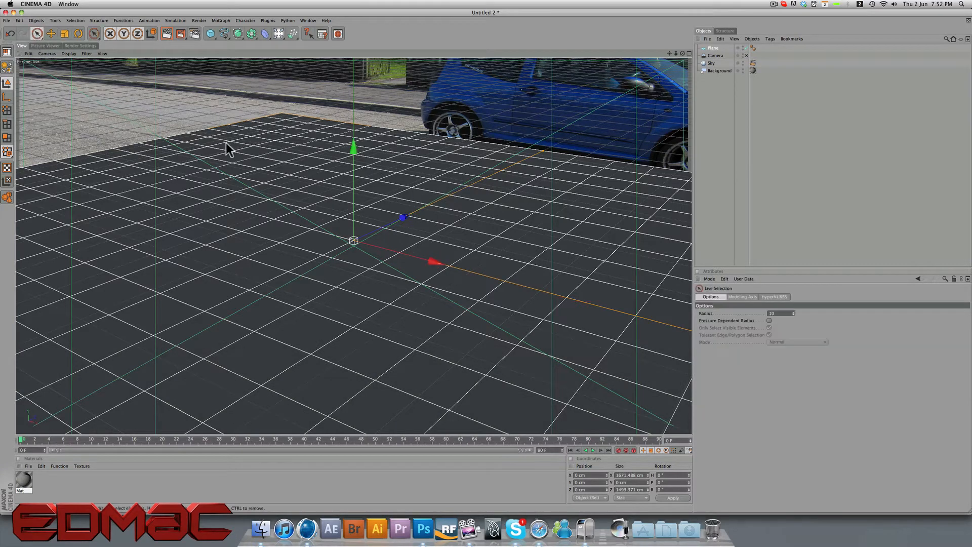
left_click(168, 35)
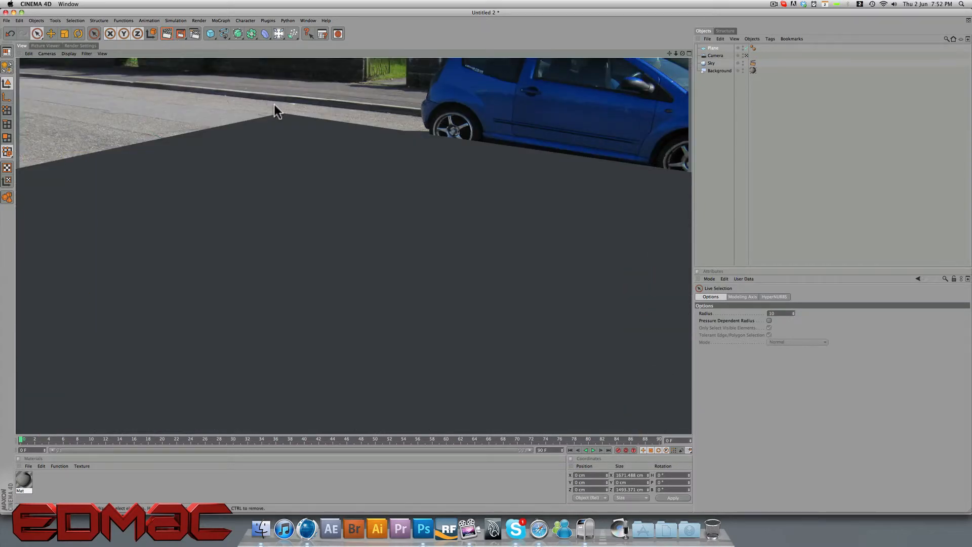
left_click(44, 479)
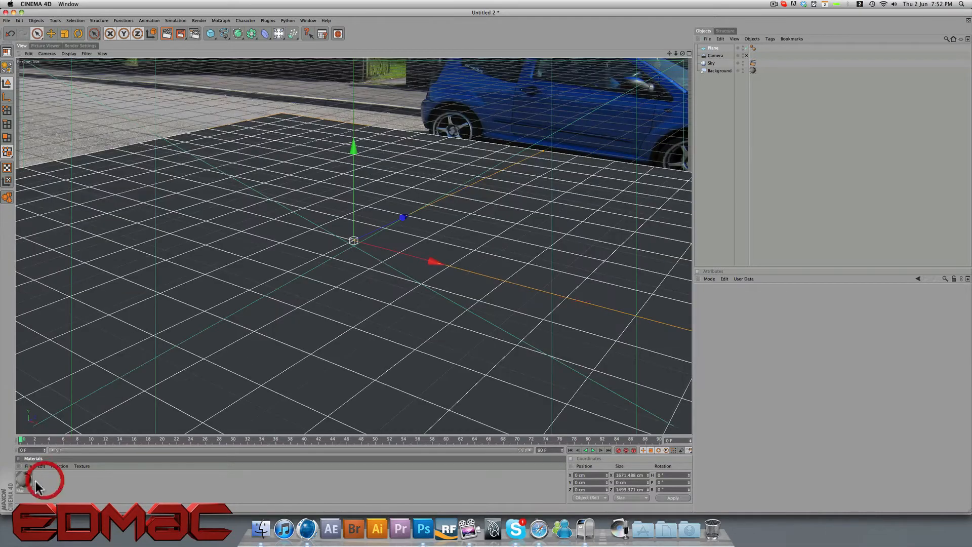
left_click_drag(639, 98, 714, 49)
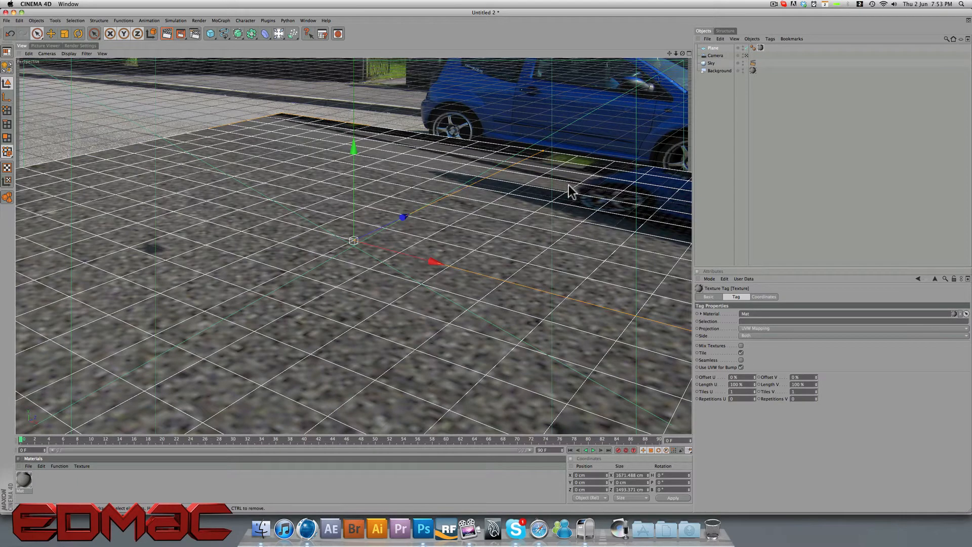
left_click(166, 33)
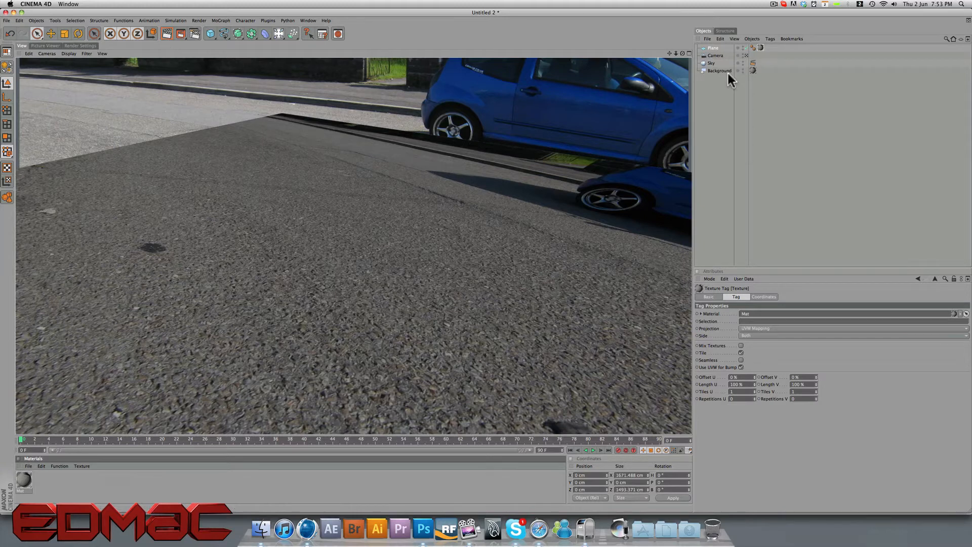
Step: Set the projection of the plane's texture to Frontal and render a preview of the view
left_click(760, 47)
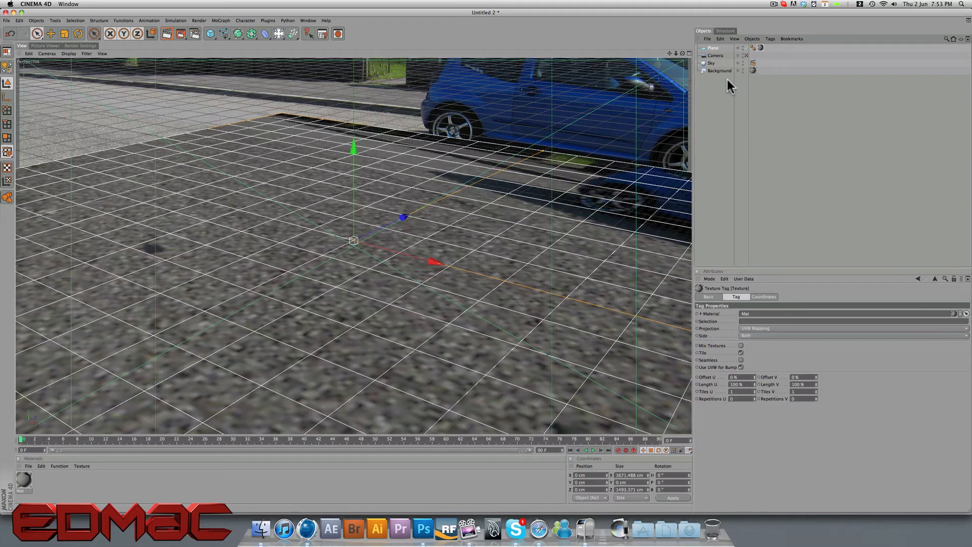
left_click(803, 328)
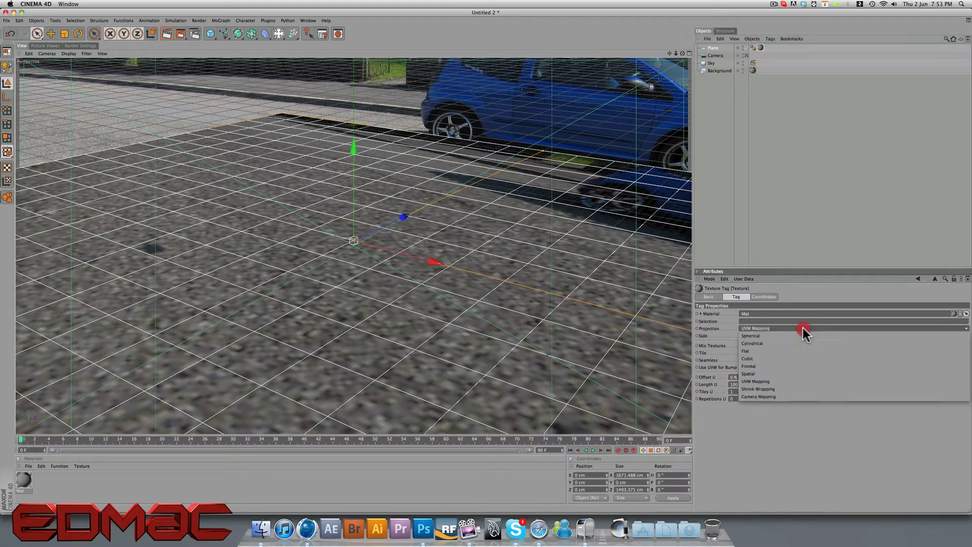
left_click(767, 364)
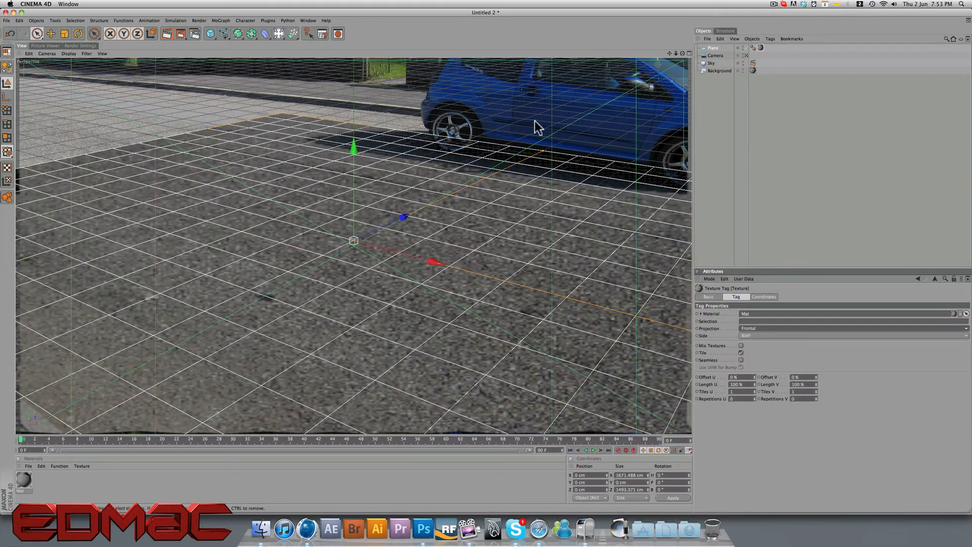
left_click(166, 34)
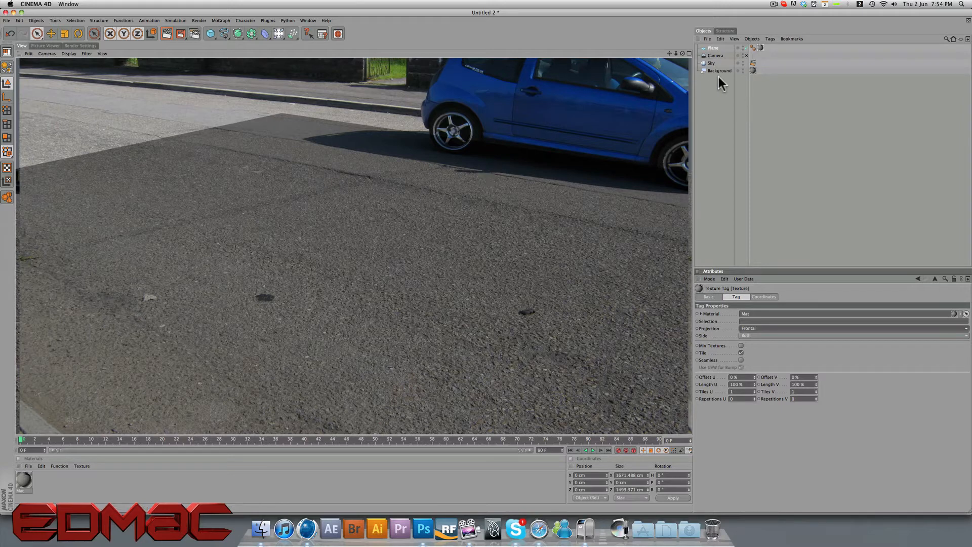
Step: Add a Compositing tag to the plane with Compositing Background enabled and render a preview
left_click(714, 47)
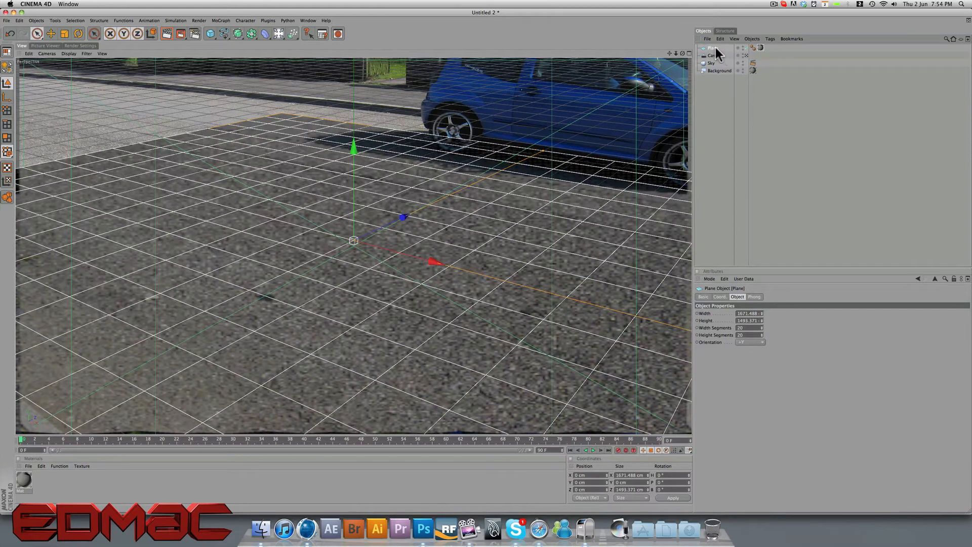
right_click(715, 47)
mouse_move(752, 53)
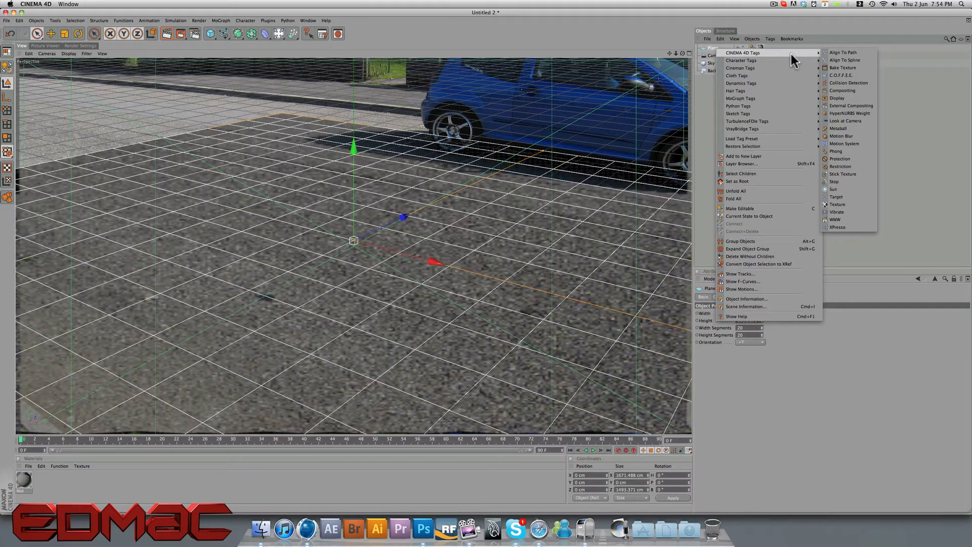
left_click(856, 88)
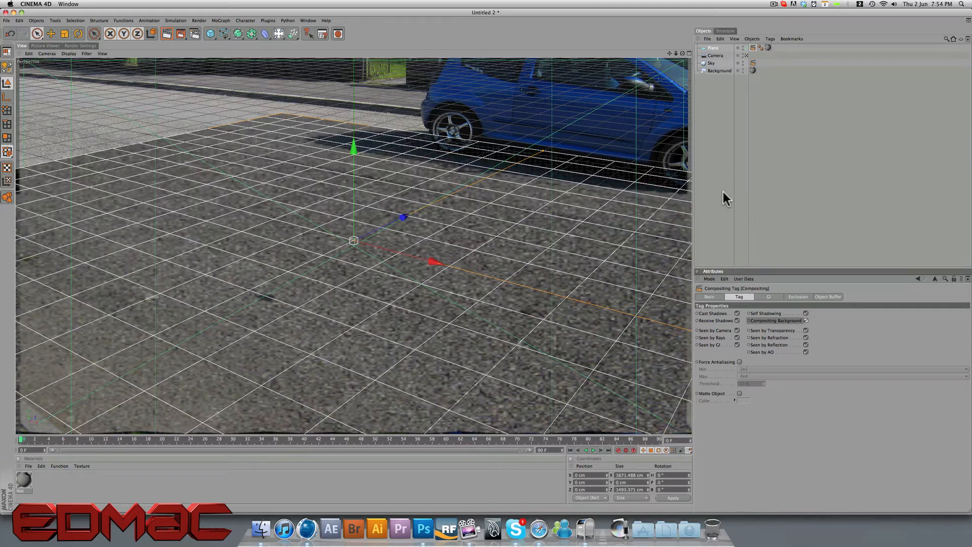
left_click(171, 35)
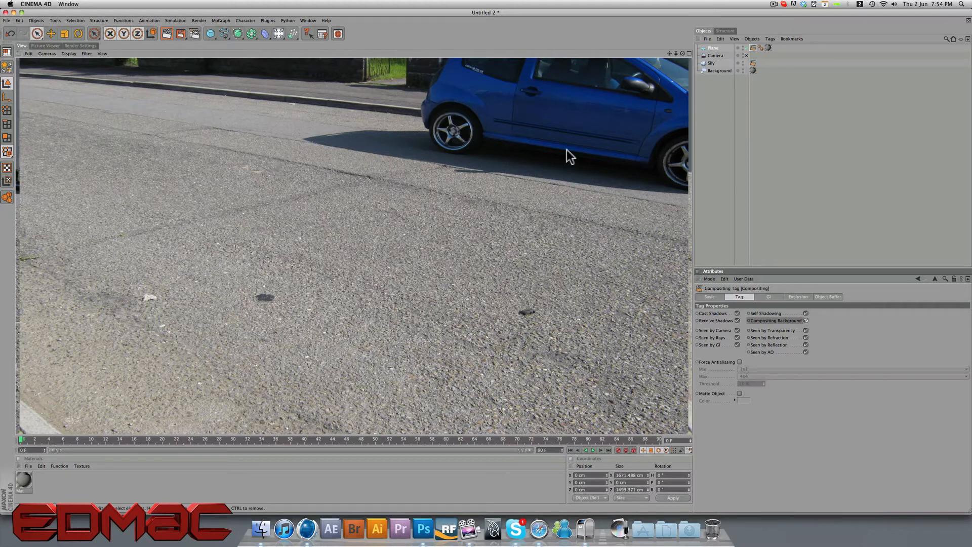
Step: Deselect the plane and save the project as Tutorial1
left_click(711, 123)
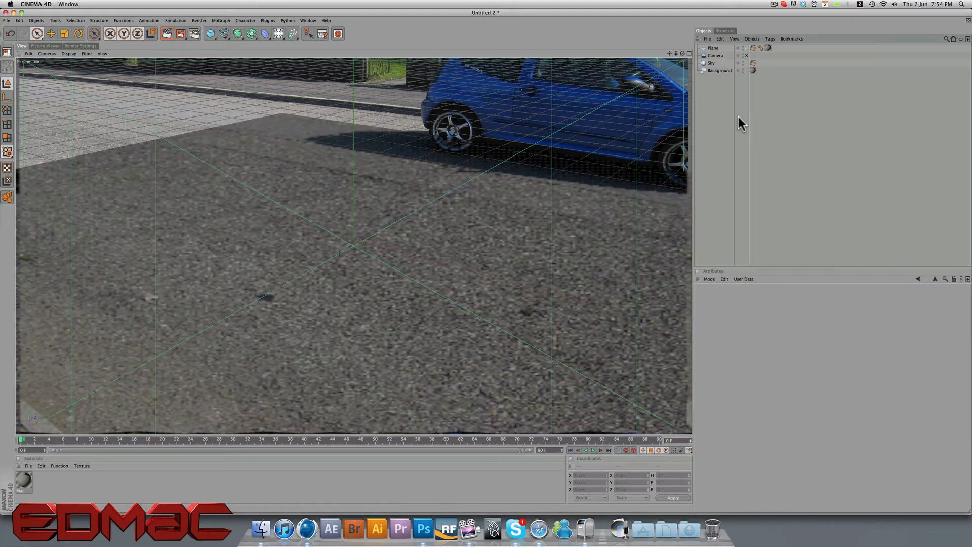
key("super+s")
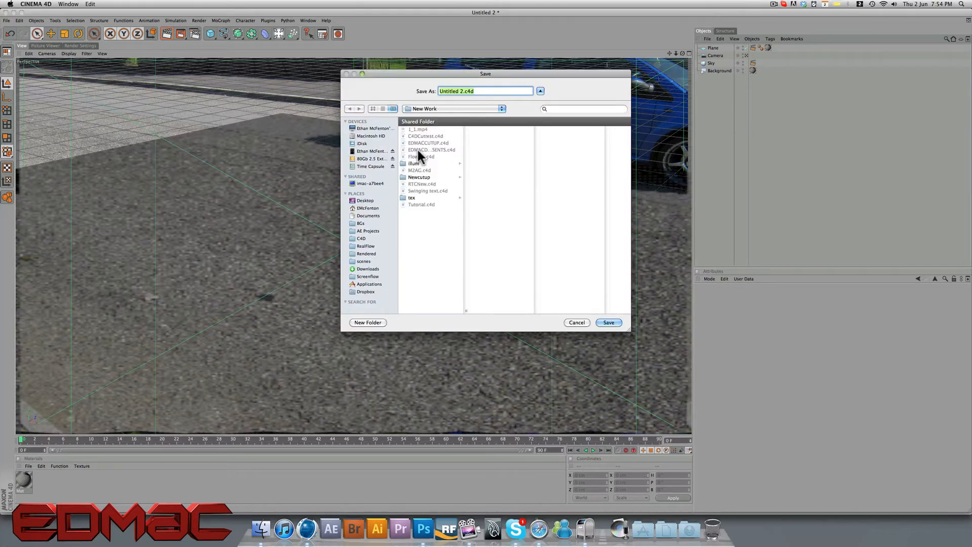
type("Tutorial1")
key("Return")
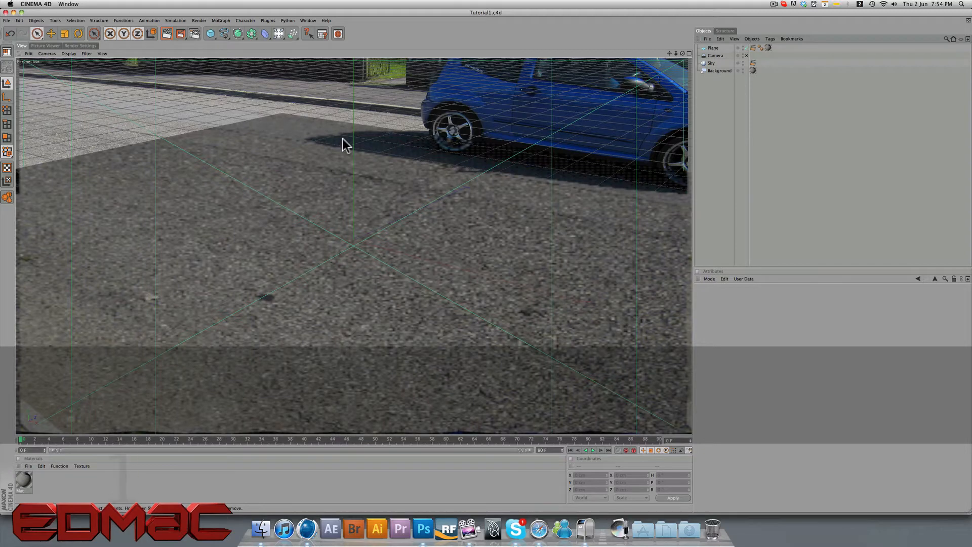
Step: Add a MoText object reading EDMAC and set its alignment to Middle
left_click(226, 22)
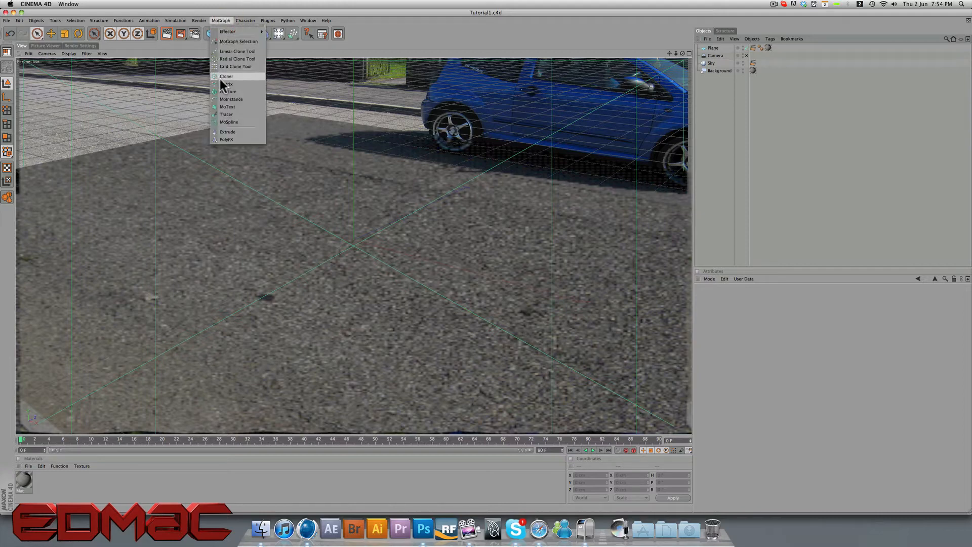
left_click(248, 107)
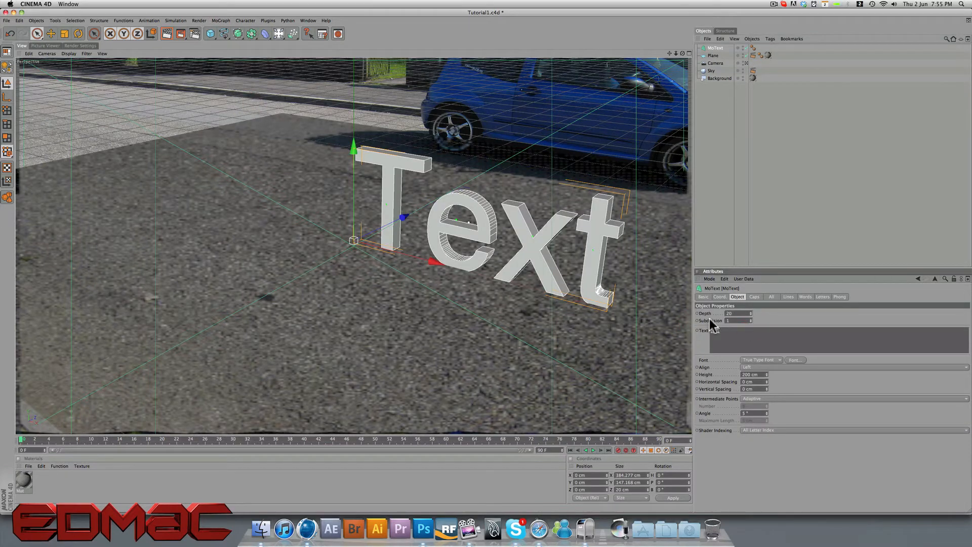
type("EDMAC")
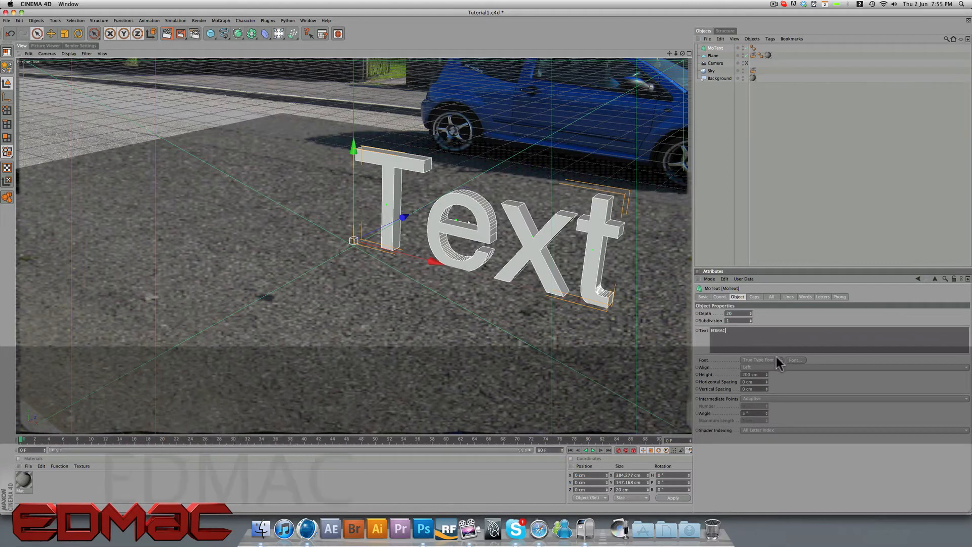
left_click(779, 366)
left_click(779, 378)
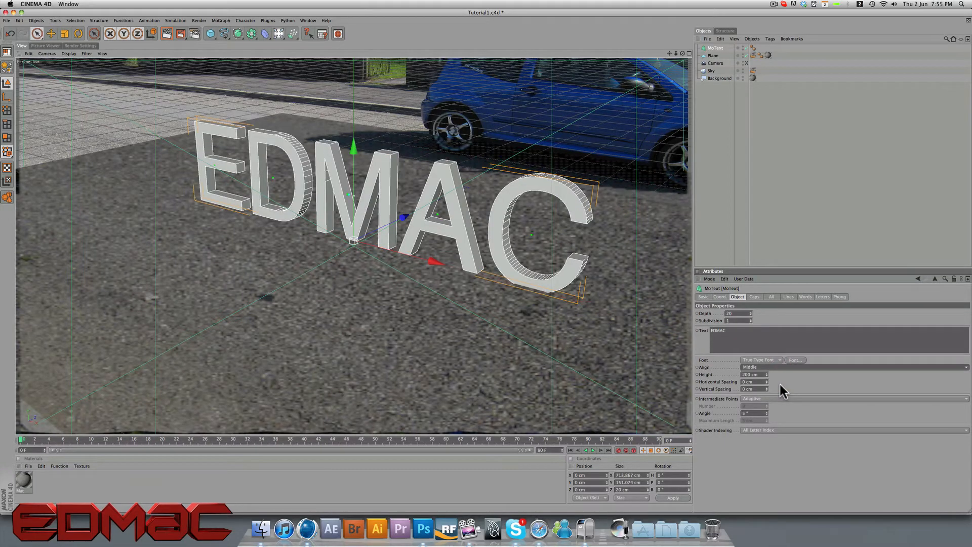
Step: Set the MoText font to EA Font v1.5 by Ghettoshark from the downloaded fonts
left_click(800, 359)
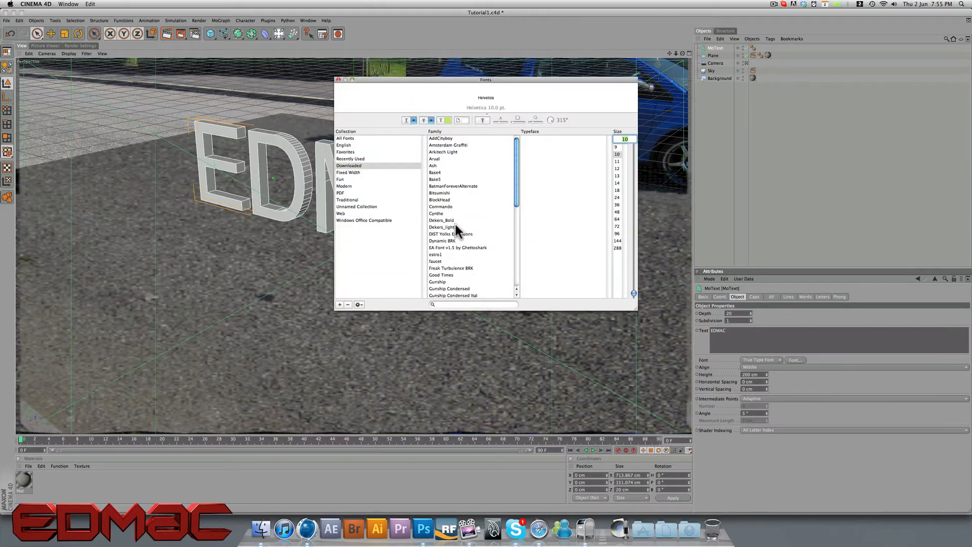
scroll(462, 240, "down", 1)
left_click(462, 241)
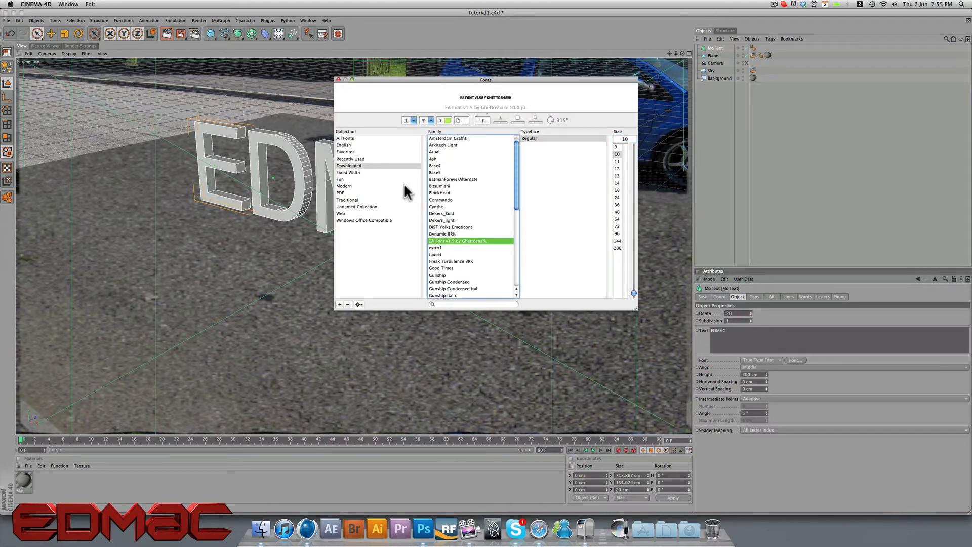
left_click(338, 80)
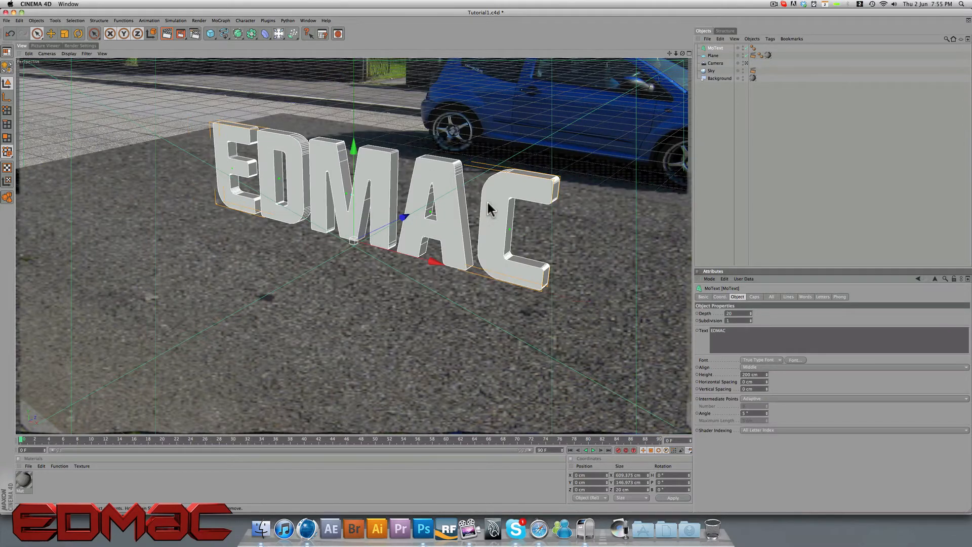
Step: Rotate the MoText about 50° in heading and move it to about X -19 cm, Z -60 cm on the road
key("r")
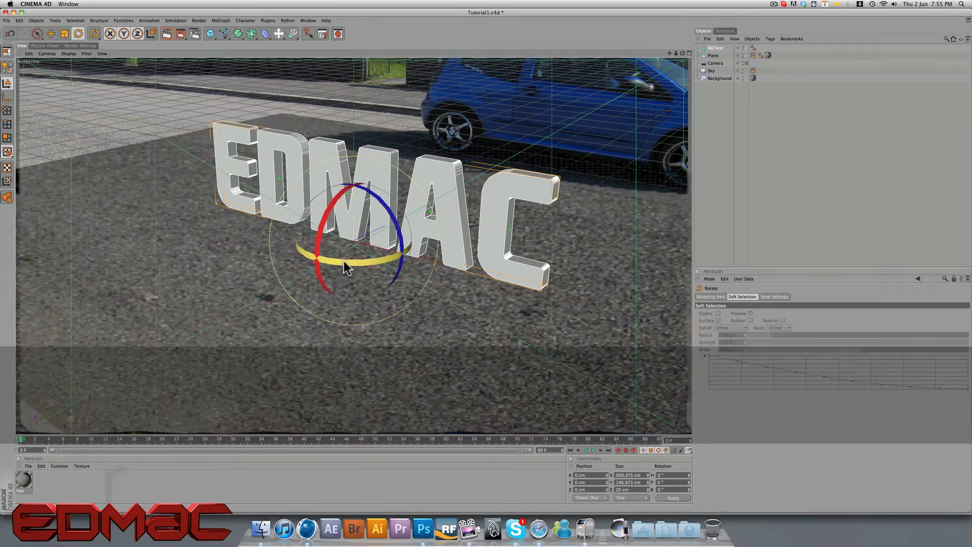
mouse_move(353, 262)
left_mouse_down()
mouse_move(398, 259)
mouse_move(361, 246)
left_mouse_up()
key("e")
key("r")
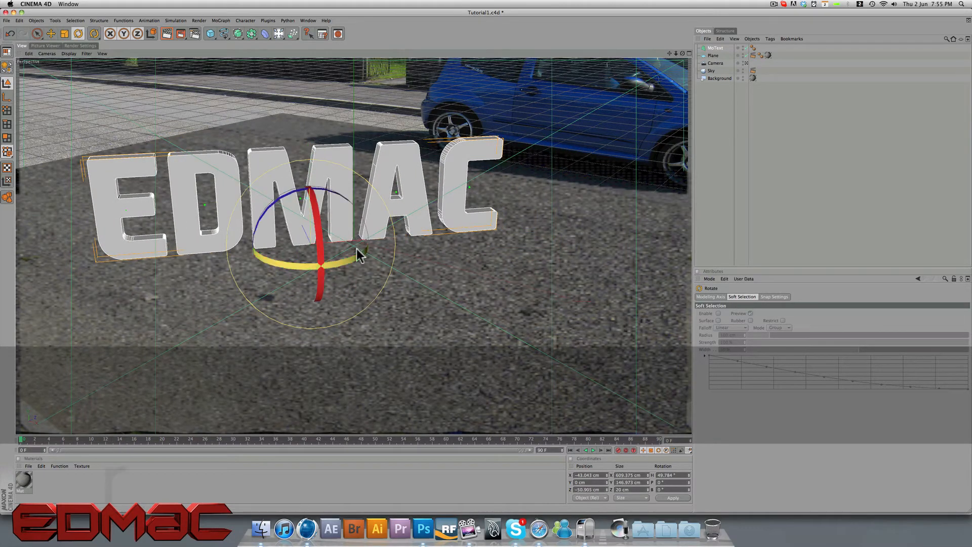
key("e")
left_click_drag(351, 253, 307, 219)
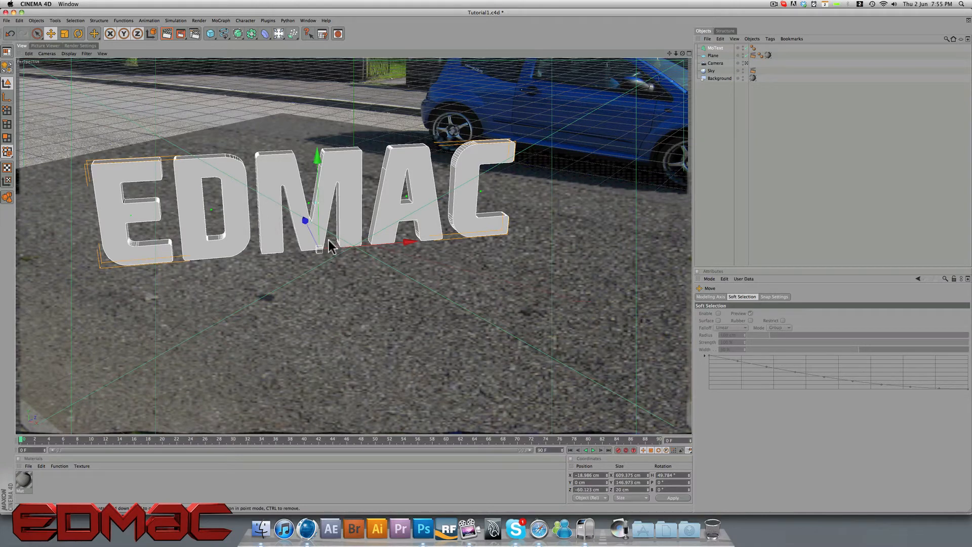
Step: Check the text's placement in the four-view layout, render a preview of the perspective view, and deselect the text
left_click(688, 53)
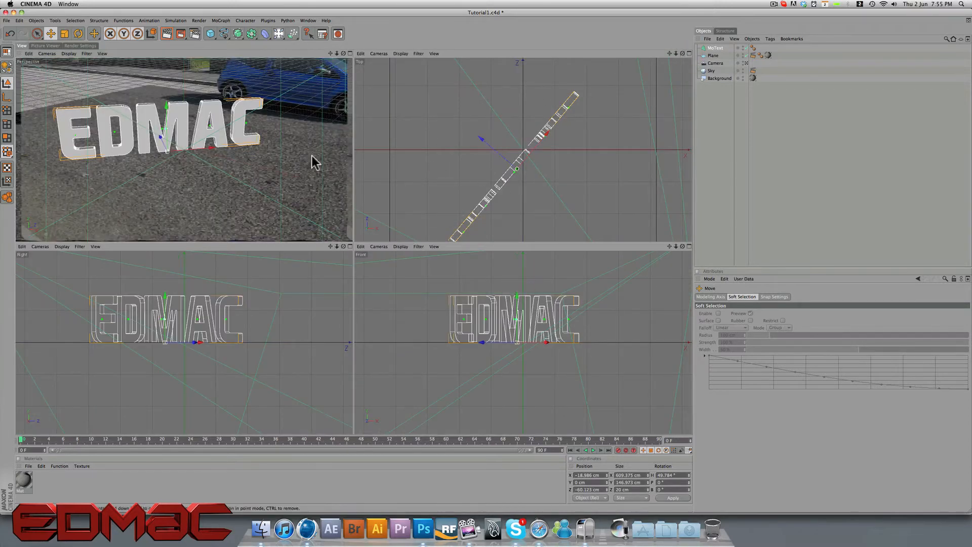
left_click(350, 53)
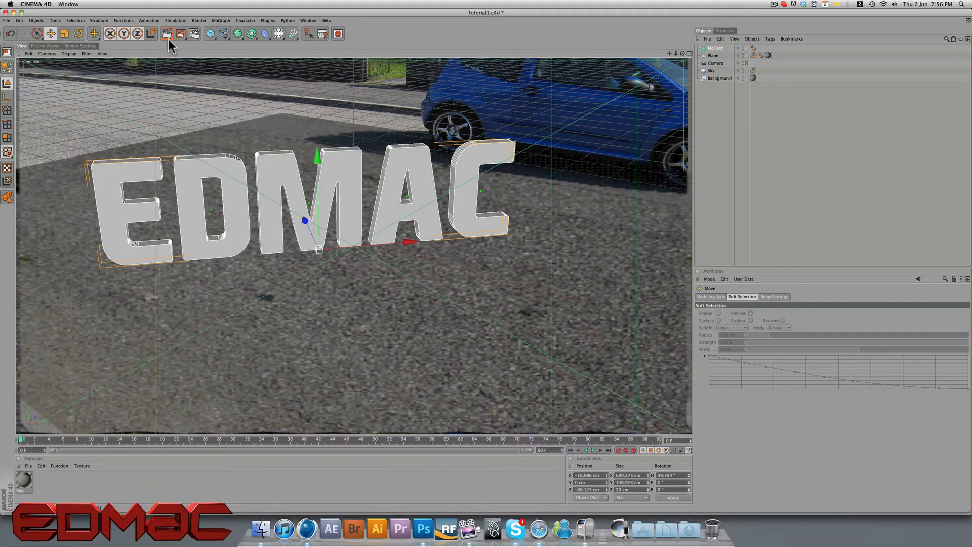
key("ctrl+r")
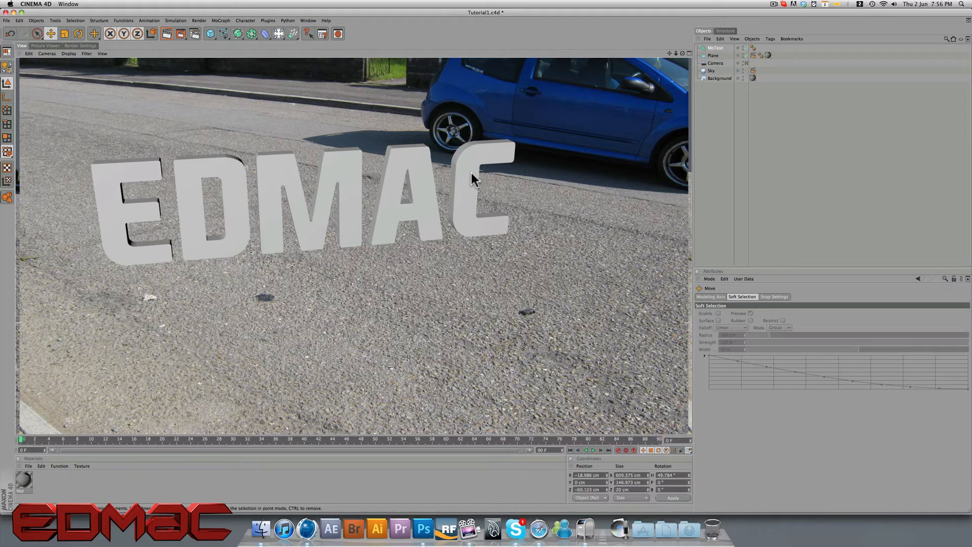
left_click(716, 122)
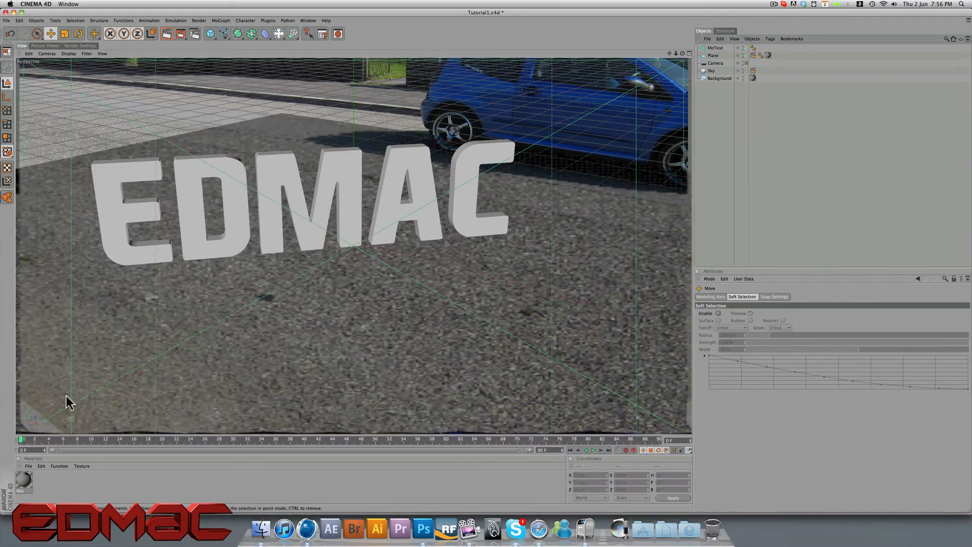
Step: Set the extrusion depth of the EDMAC MoText to 40 cm
left_click(392, 189)
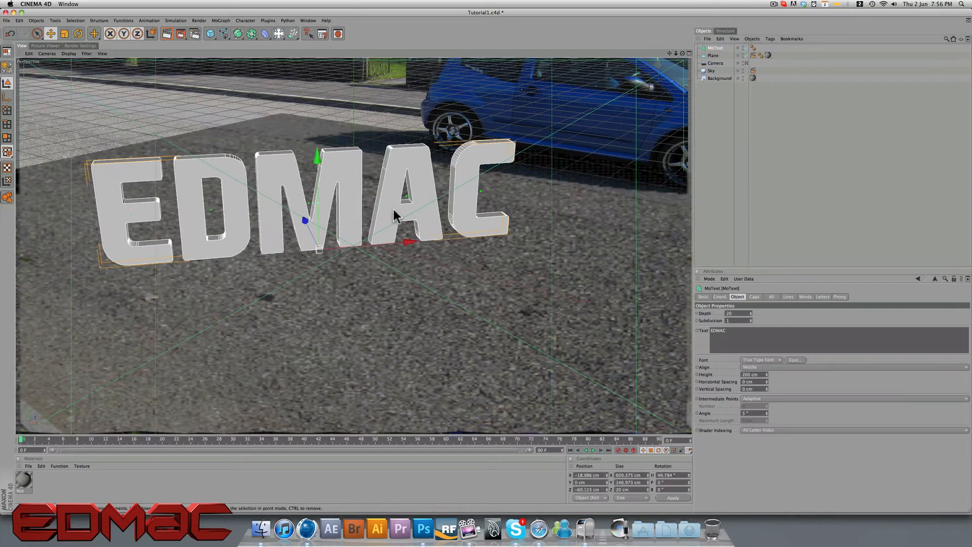
left_click(740, 313)
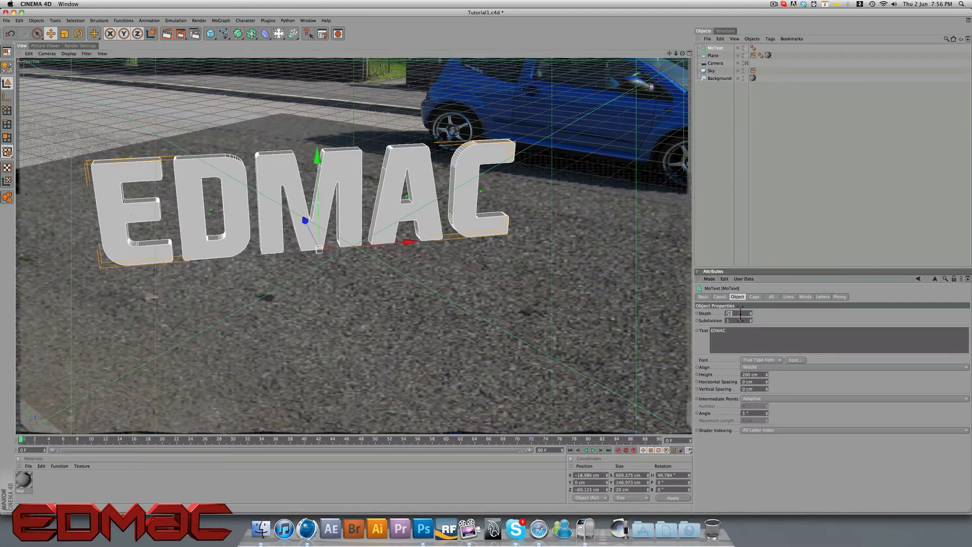
type("40")
key("Return")
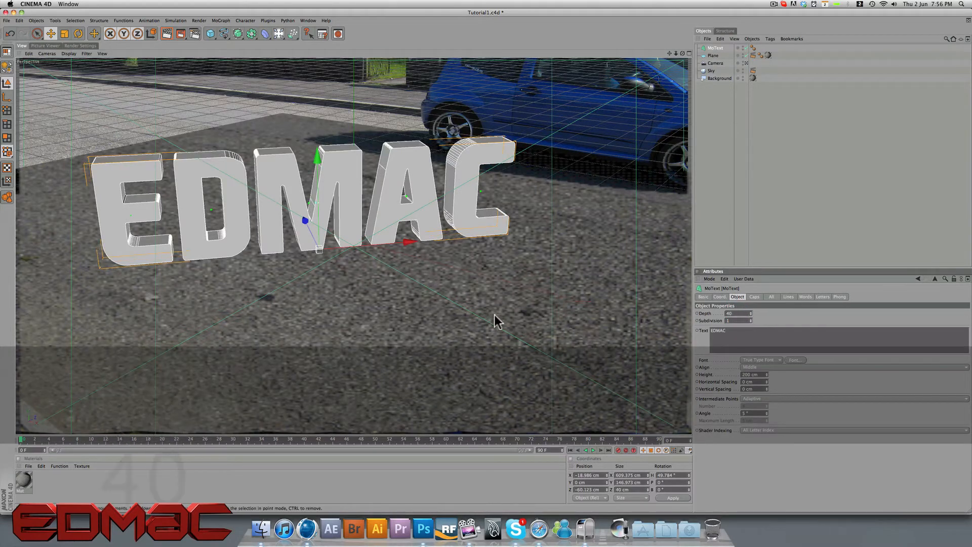
Step: Create a new material and set its color to a saturated blue with R 0, G 61, B 175
left_click(61, 481)
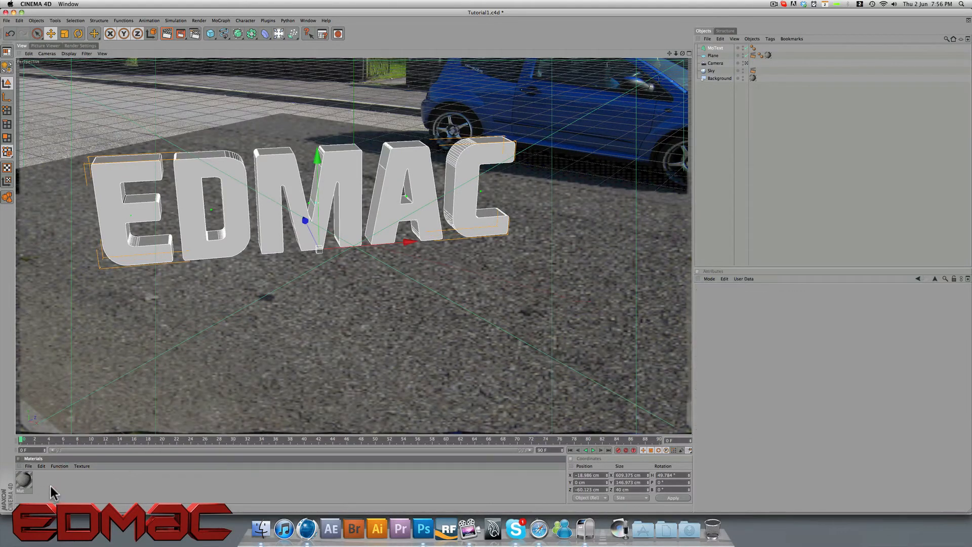
double_click(51, 489)
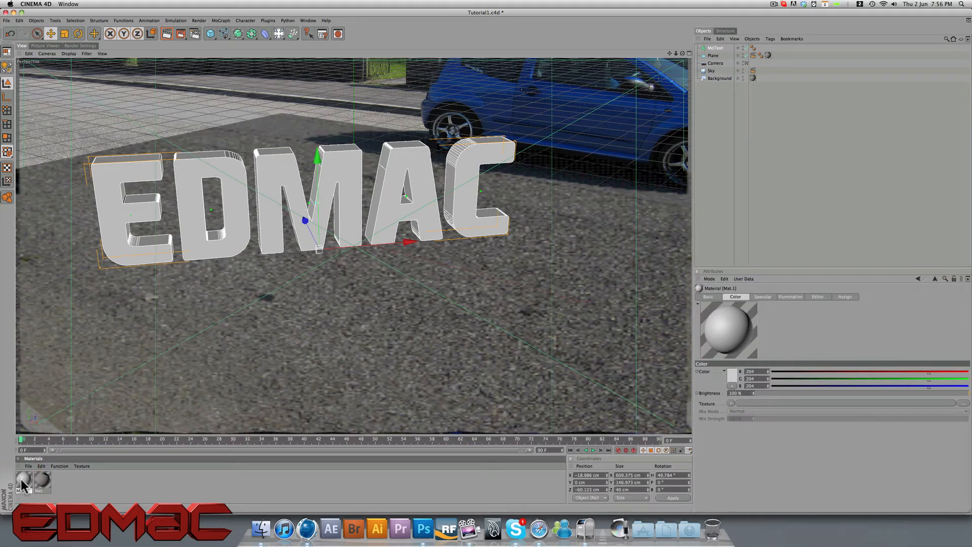
double_click(22, 484)
left_click_drag(229, 51, 736, 178)
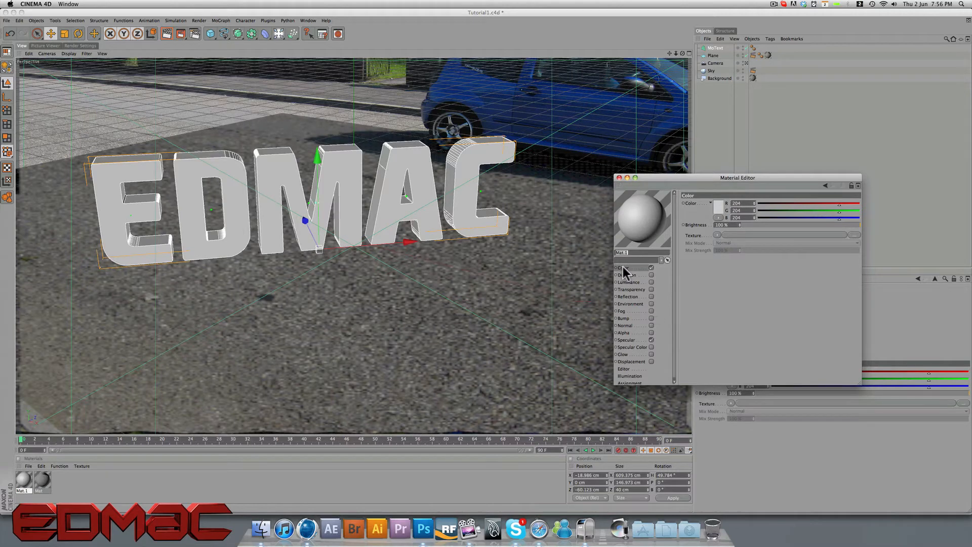
left_click(716, 210)
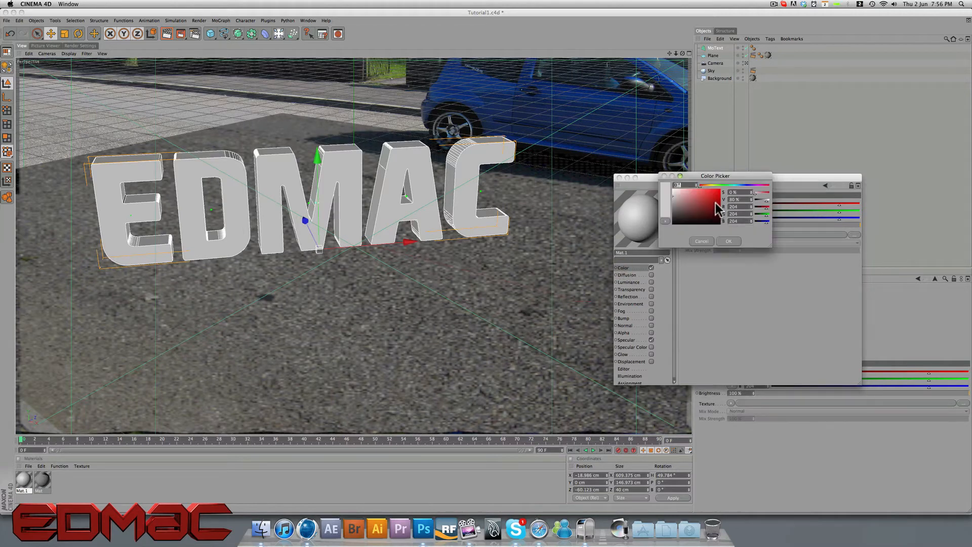
left_click(741, 184)
left_click(722, 200)
left_click(728, 241)
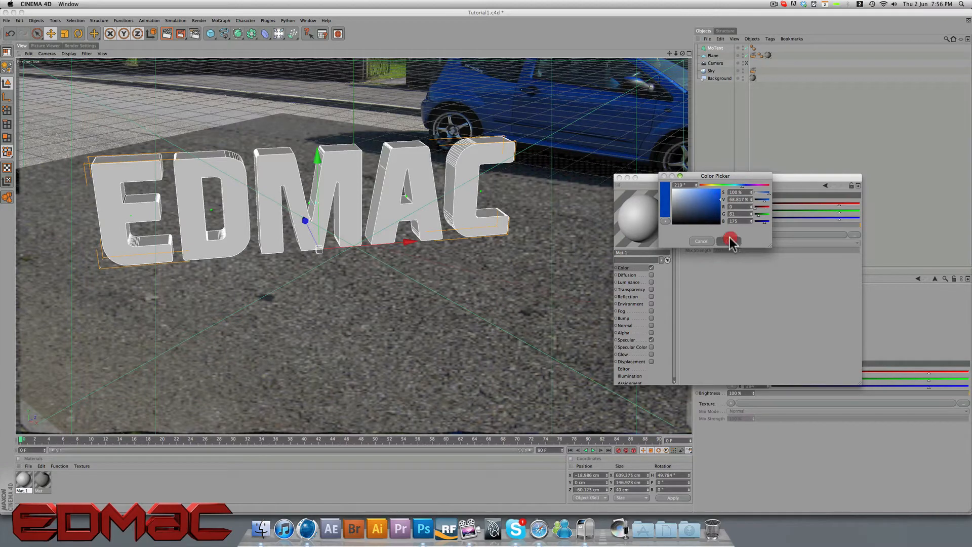
Step: Enable reflection on the blue material, make it additive, and lower the reflection brightness to about 43%
left_click(633, 296)
left_click(650, 297)
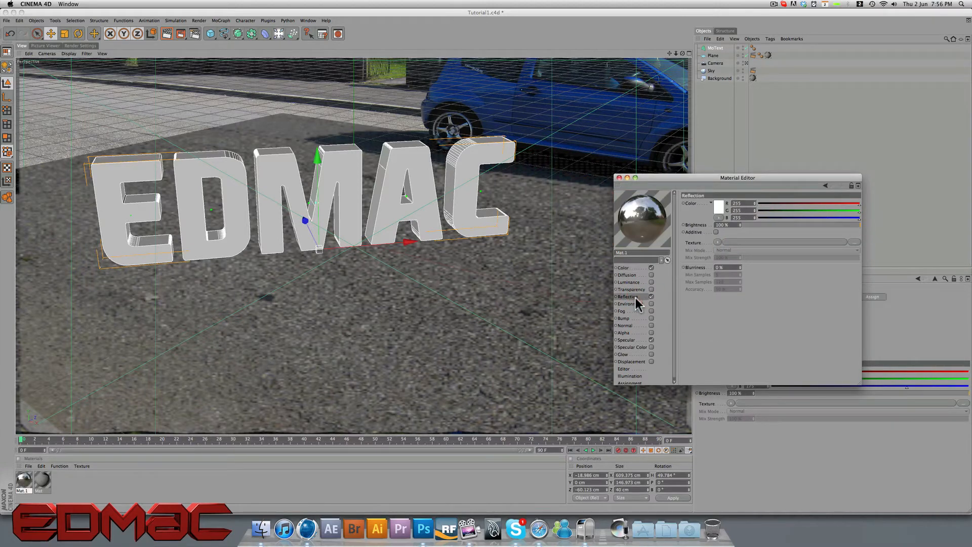
left_click(718, 242)
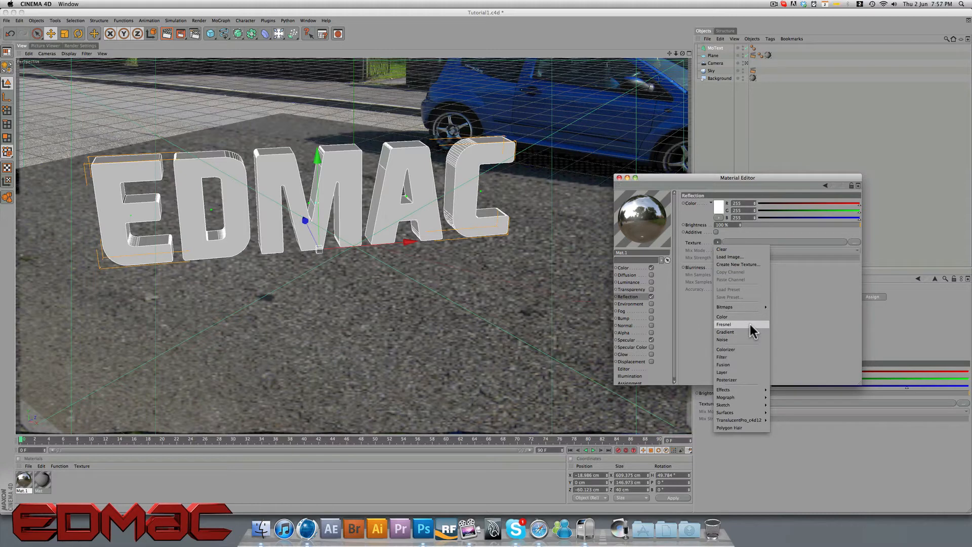
left_click(811, 284)
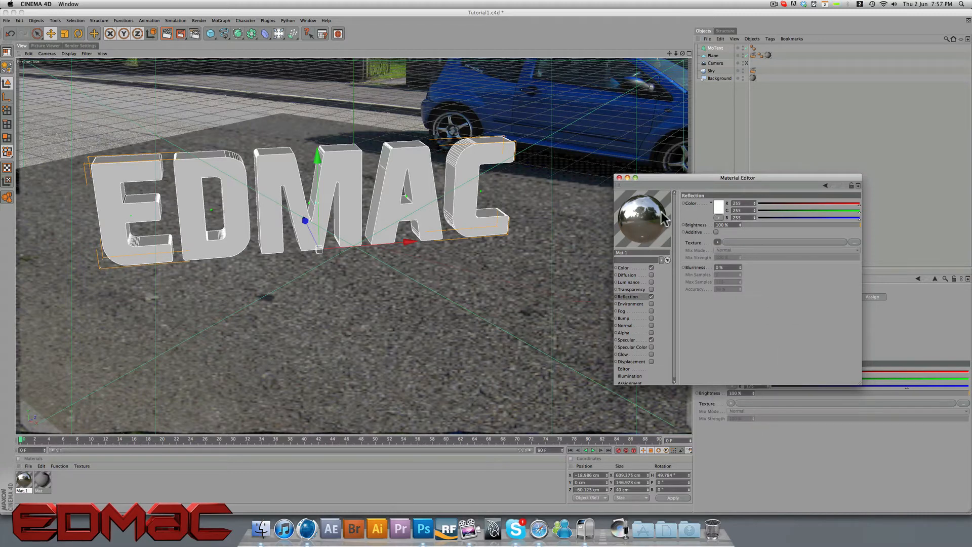
left_click(715, 232)
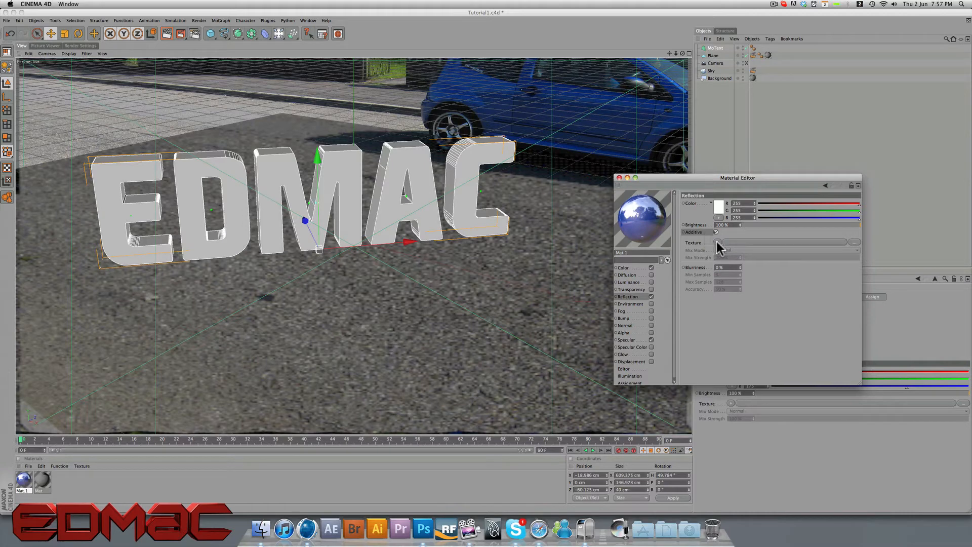
left_click_drag(798, 227, 792, 226)
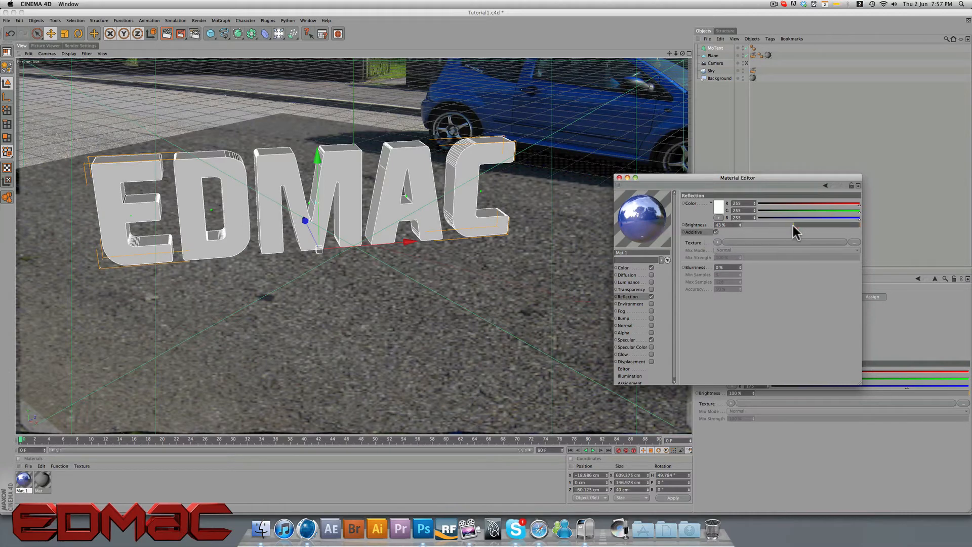
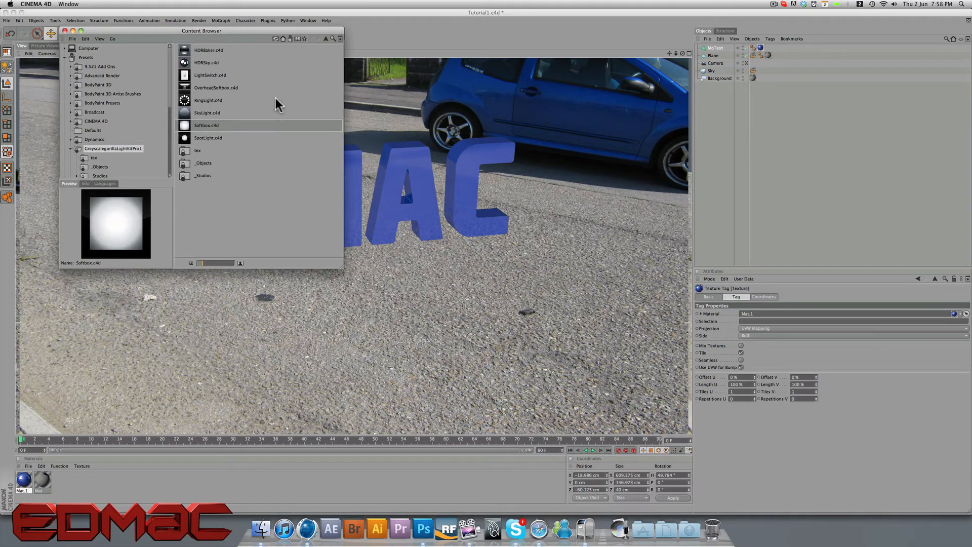
Step: Load the Softbox.c4d preset from GreyscalegorillaLightKitPro1 into the scene and close the Content Browser
left_click_drag(247, 29, 249, 51)
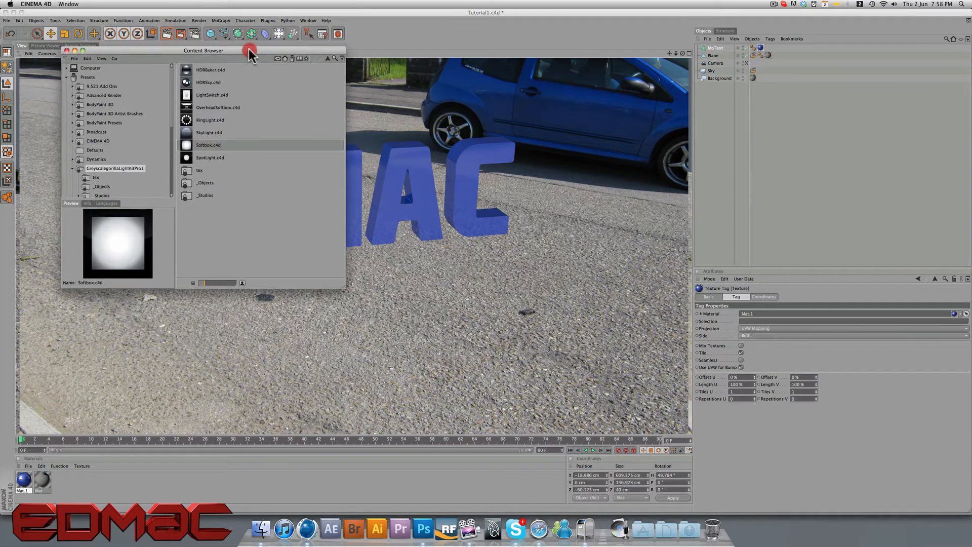
double_click(239, 145)
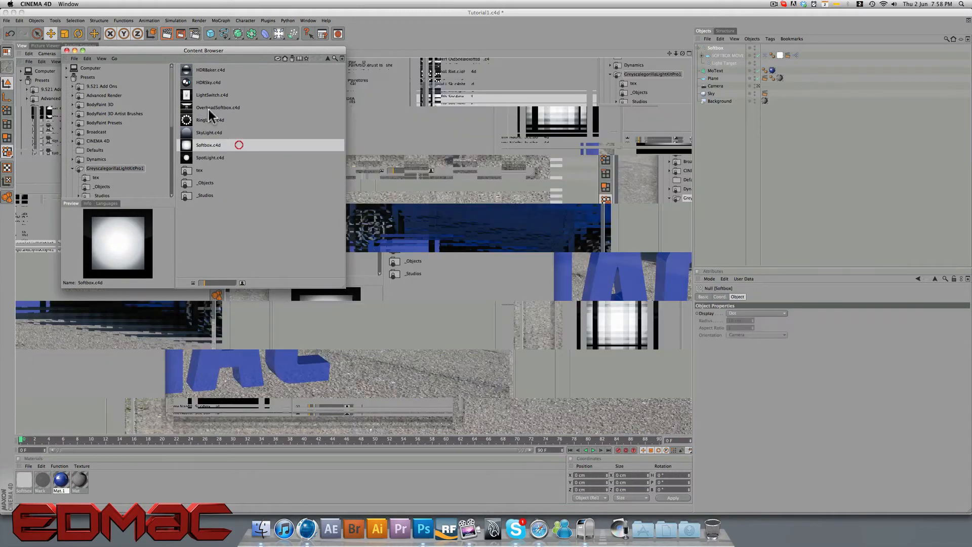
left_click(68, 50)
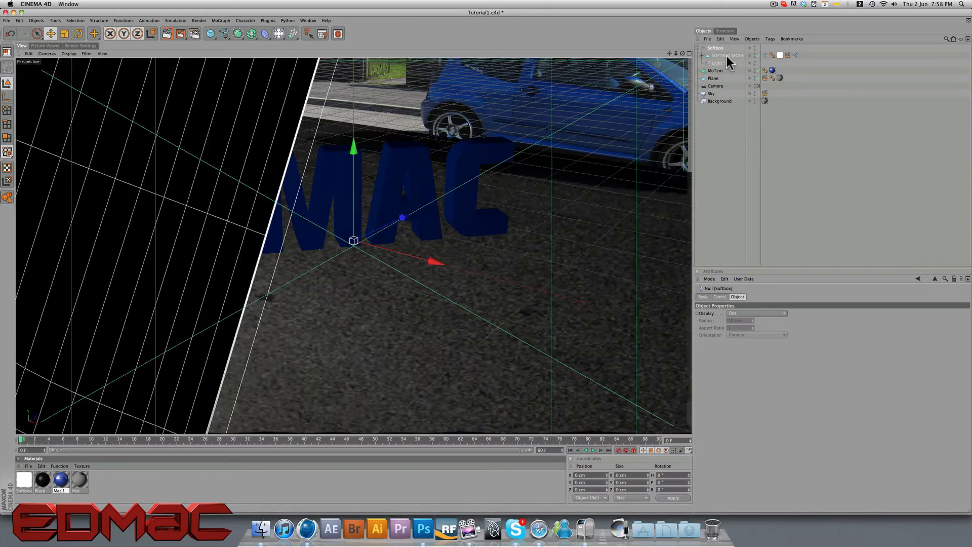
Step: Move the SOFTBOX MOVE object to the car side of the text, at about X 833, Y 381, Z 26 cm
left_click(727, 55)
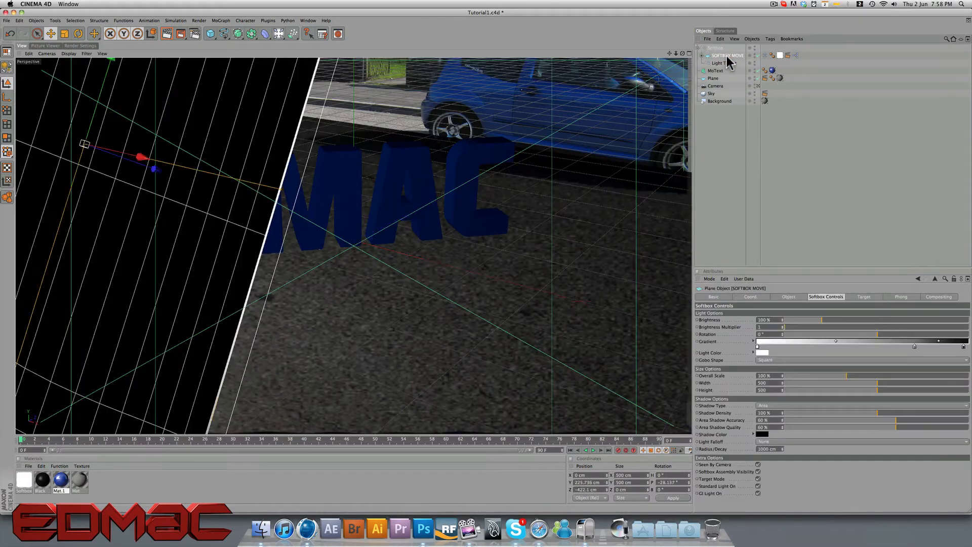
scroll(544, 187, "down", 4)
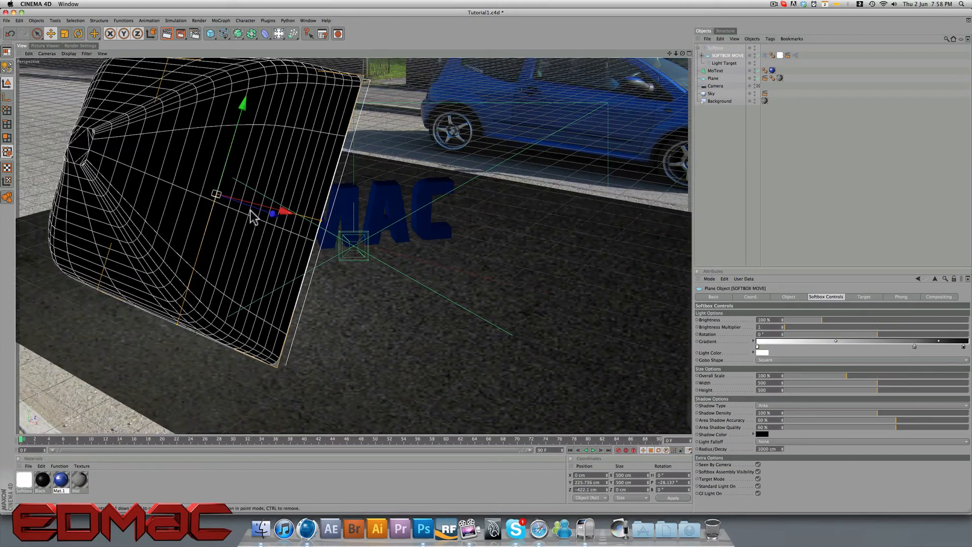
left_click_drag(282, 213, 718, 256)
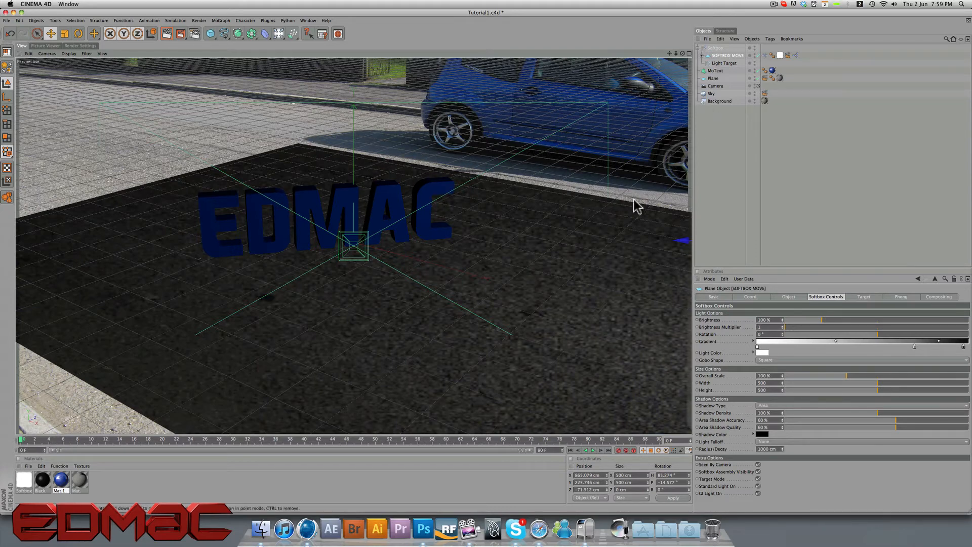
scroll(633, 221, "down", 3)
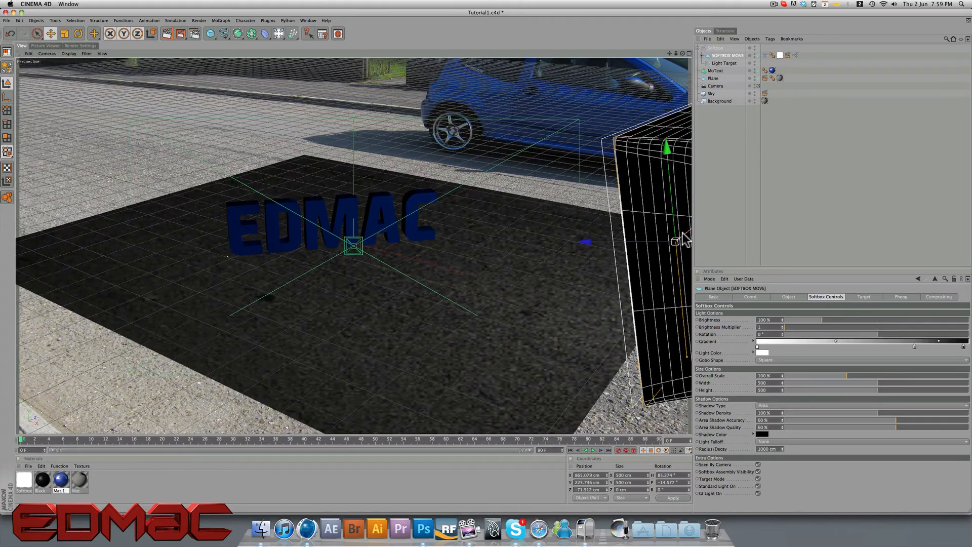
left_click_drag(660, 240, 688, 227)
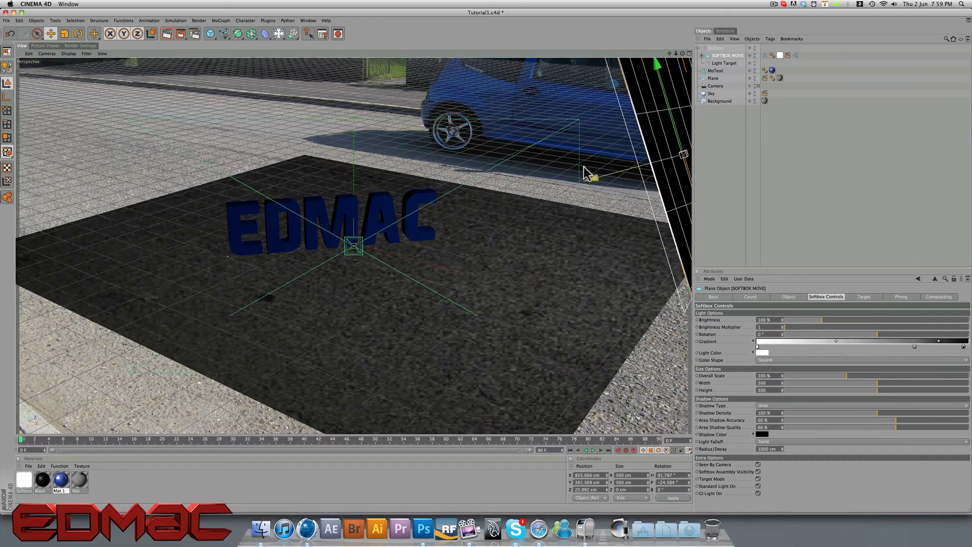
Step: Render a preview of the EDMAC text lit by the softbox
scroll(461, 228, "up", 3)
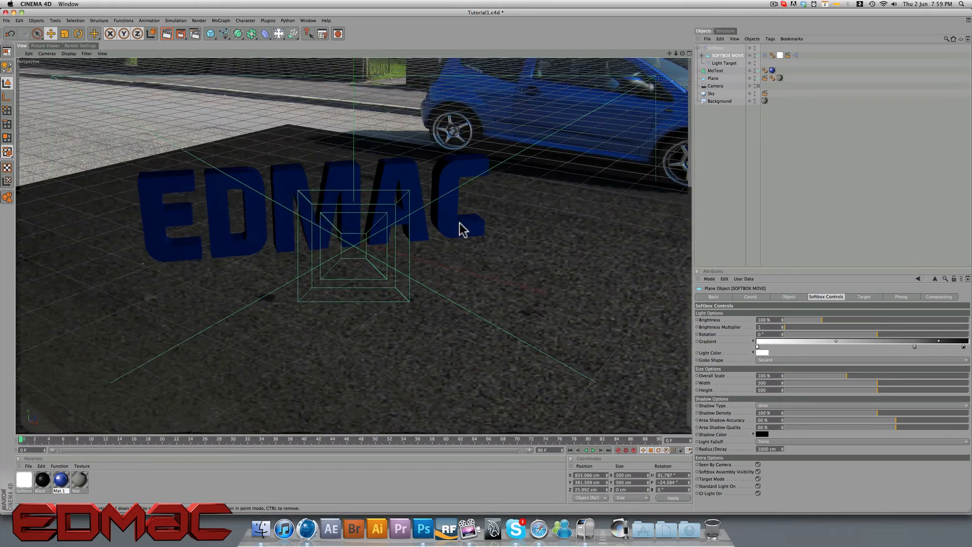
scroll(459, 228, "up", 5)
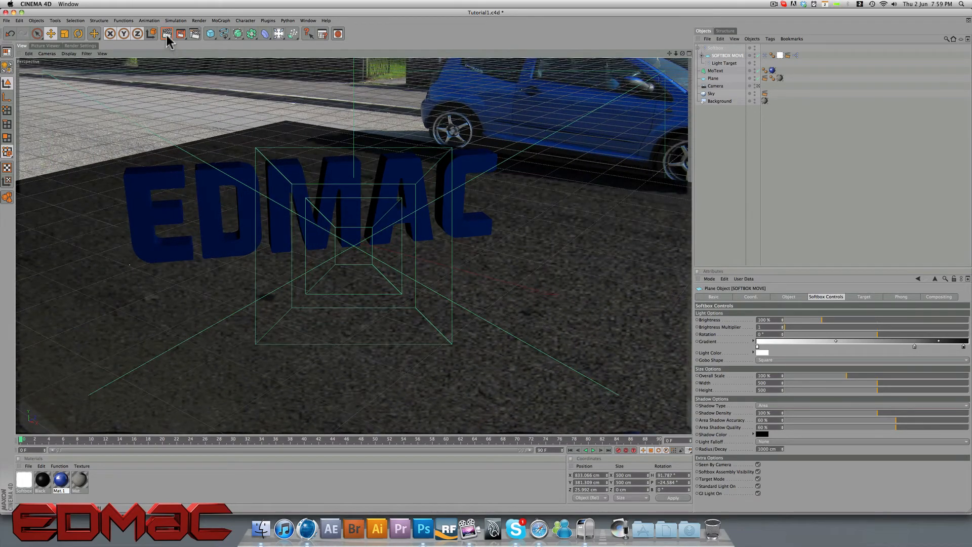
key("super+r")
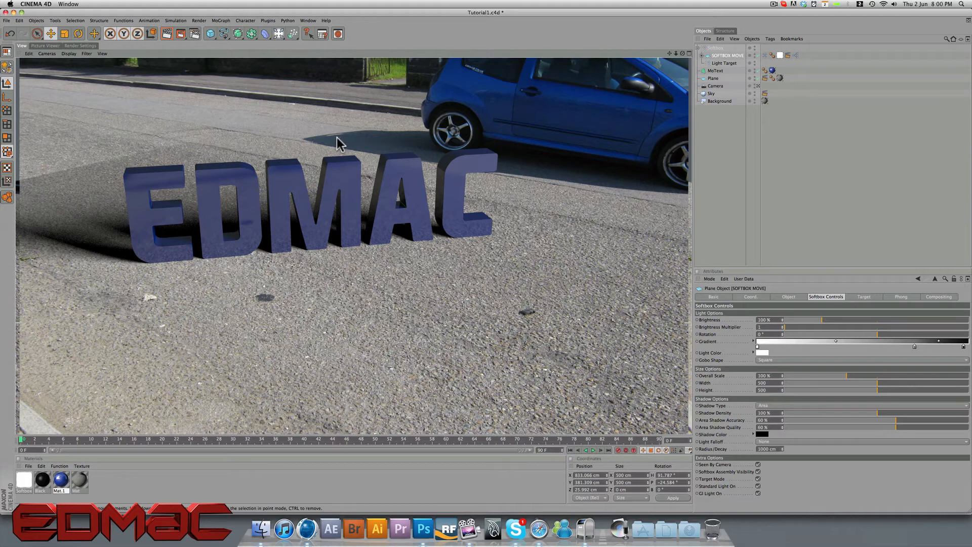
Step: Set the softbox's shadow type to Raytraced (Hard)
left_click(773, 405)
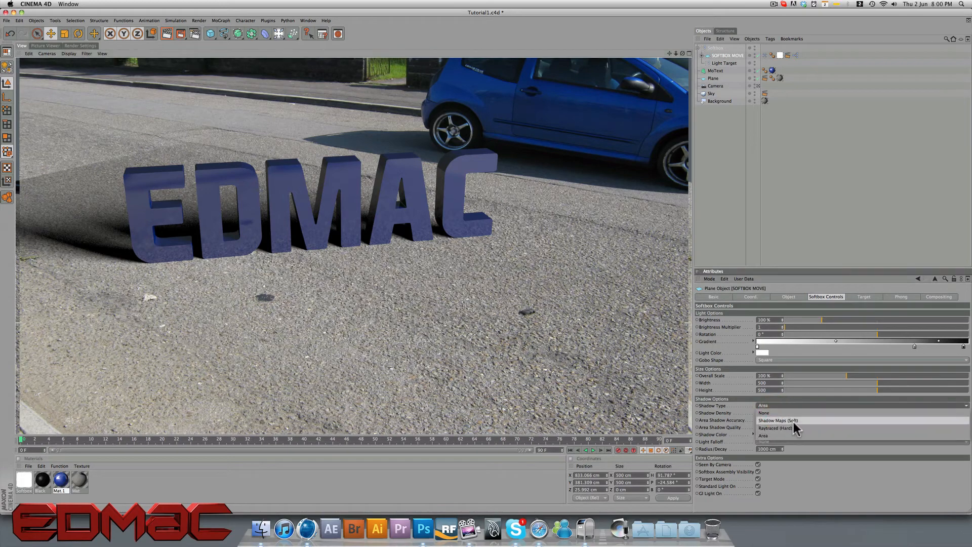
left_click(794, 428)
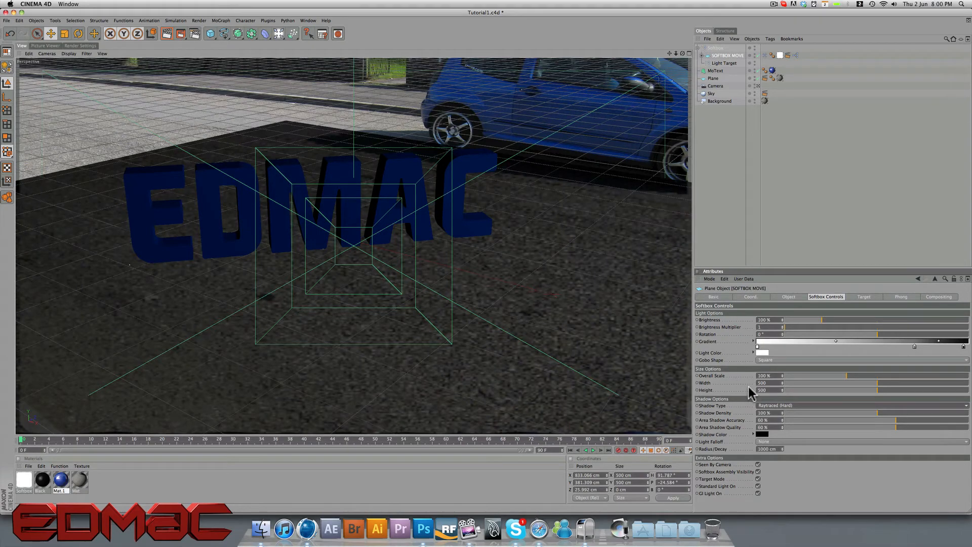
Step: Add a spot light to the scene
left_click_drag(279, 33, 308, 52)
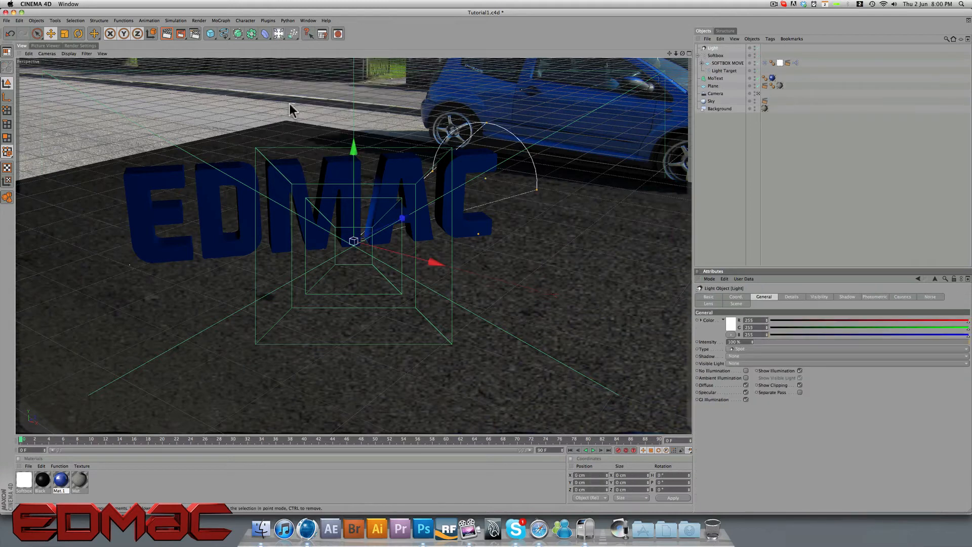
Step: Try the added light as an Omni type with Raytraced (Hard) shadows, moved along X to about 308 cm
left_click(740, 353)
left_click(749, 354)
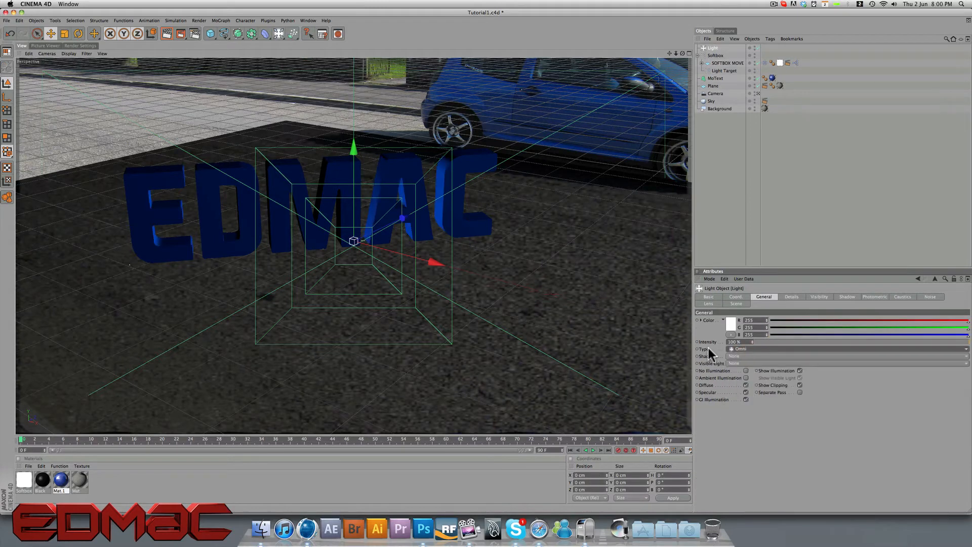
left_click(748, 357)
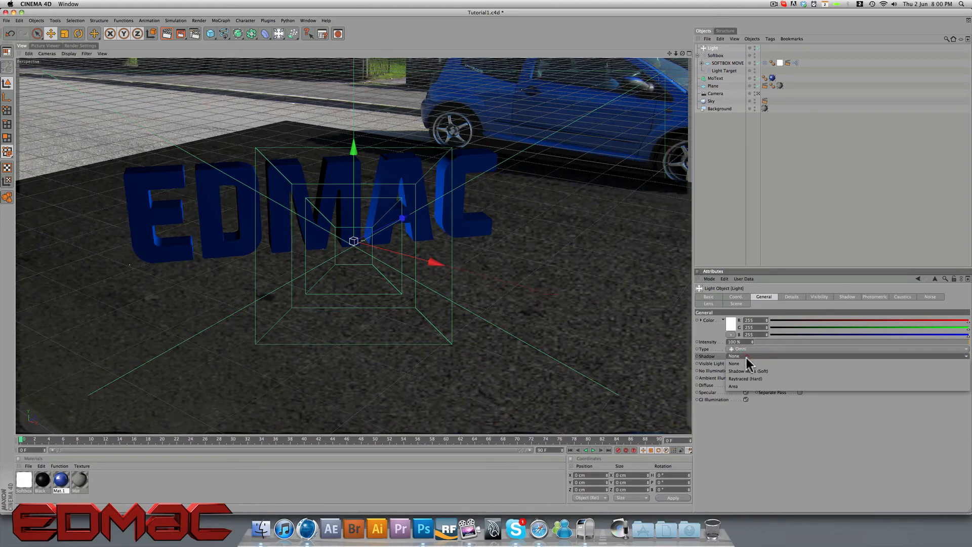
left_click(760, 378)
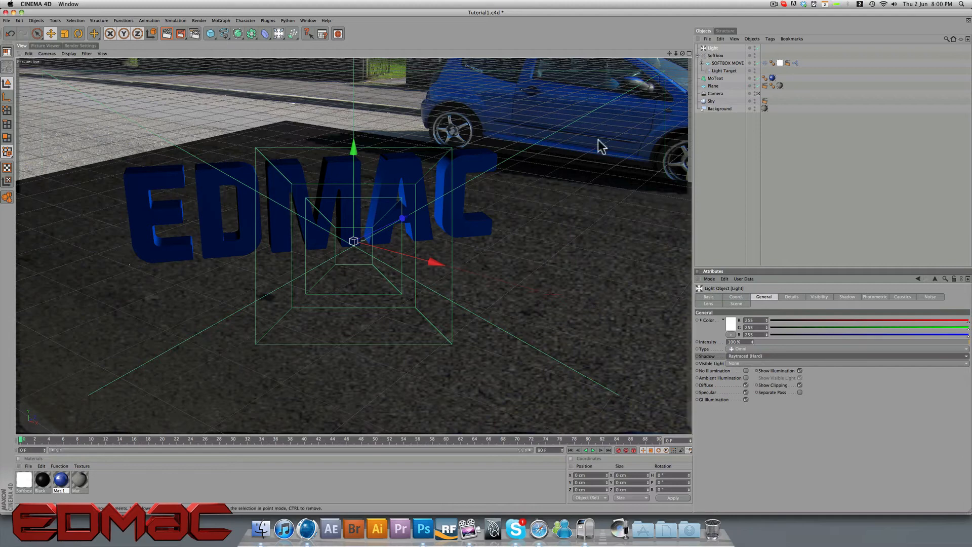
left_click_drag(439, 258, 594, 302)
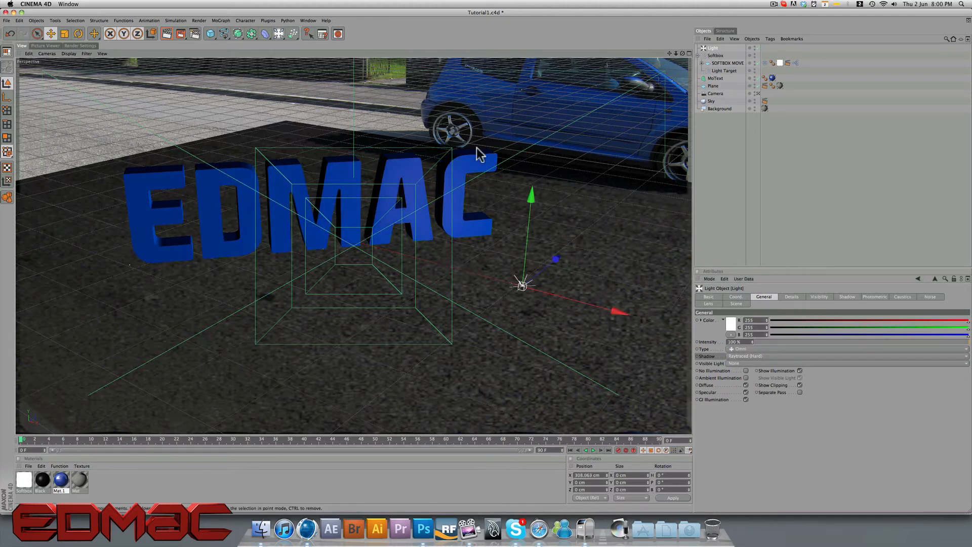
Step: Delete the extra light from the scene
left_click(715, 48)
key("Delete")
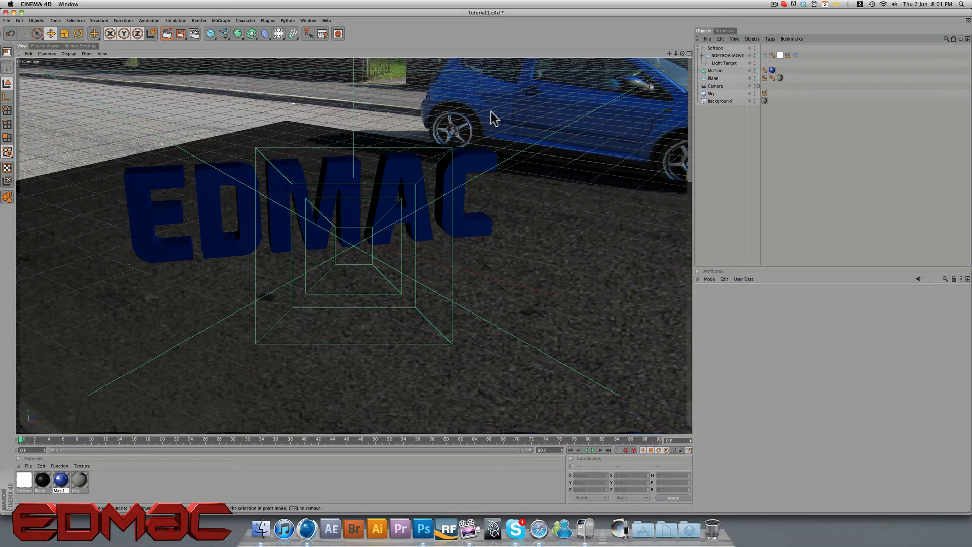
Step: Choose Raytraced (Hard) as the SOFTBOX MOVE object's shadow type and render a preview of the view
left_click(716, 56)
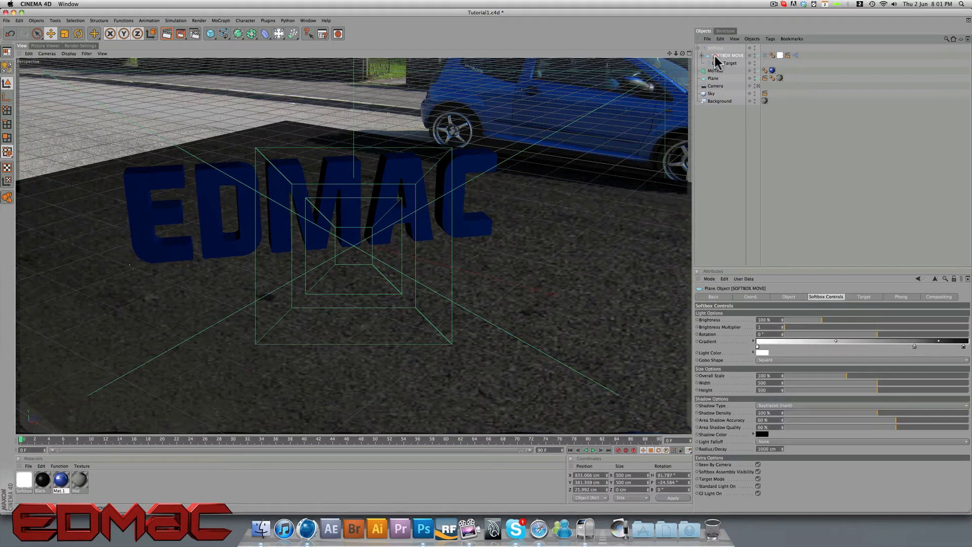
left_click(715, 399)
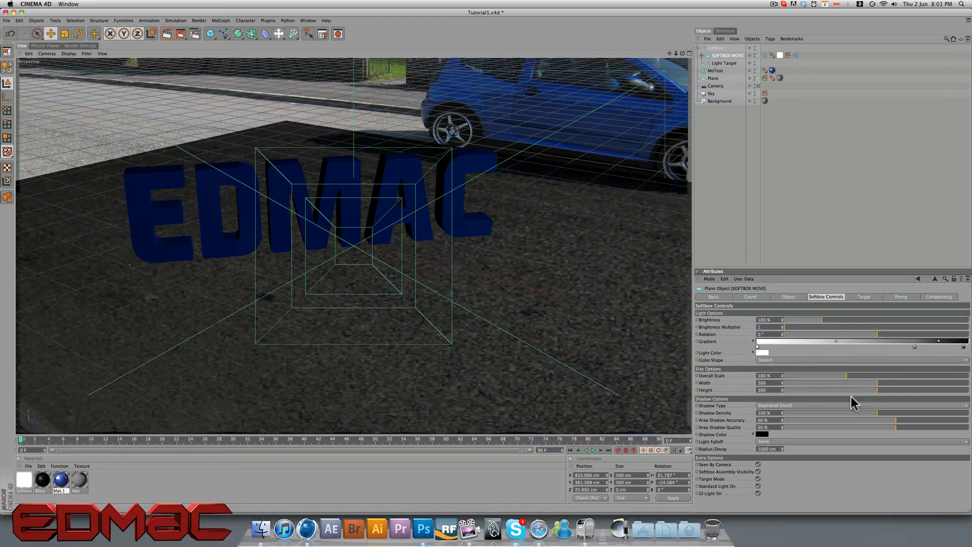
left_click(812, 406)
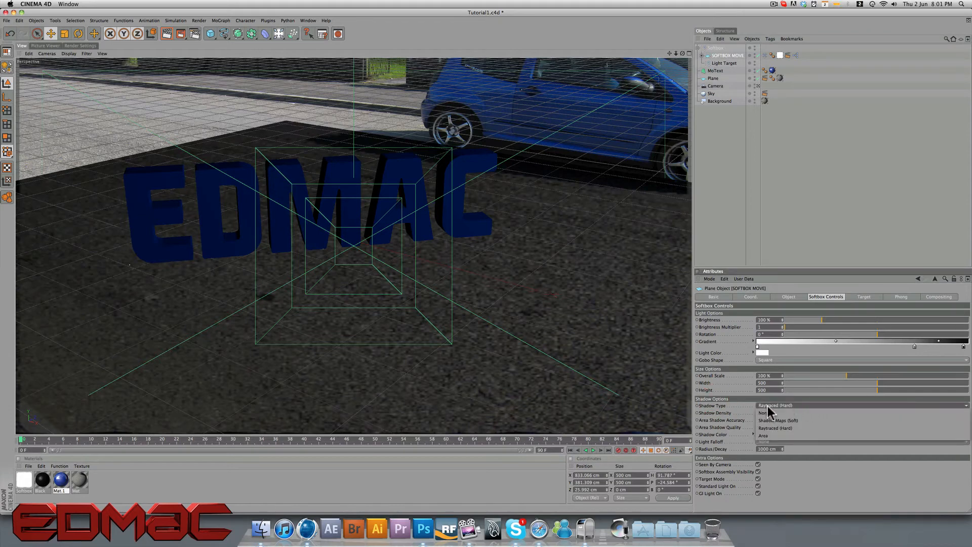
left_click(789, 428)
left_click(169, 34)
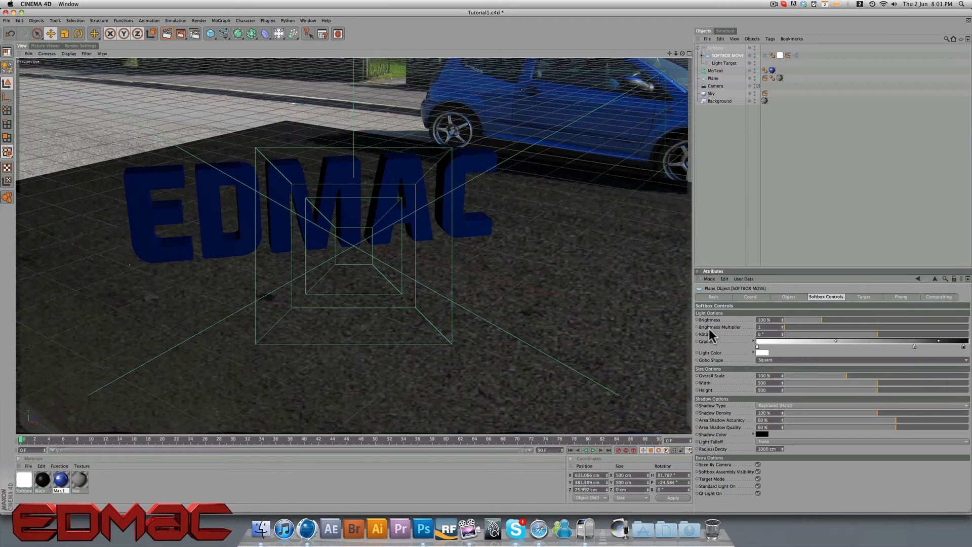
Step: Set the softbox's brightness to 60% and render a preview of the text
left_click(806, 319)
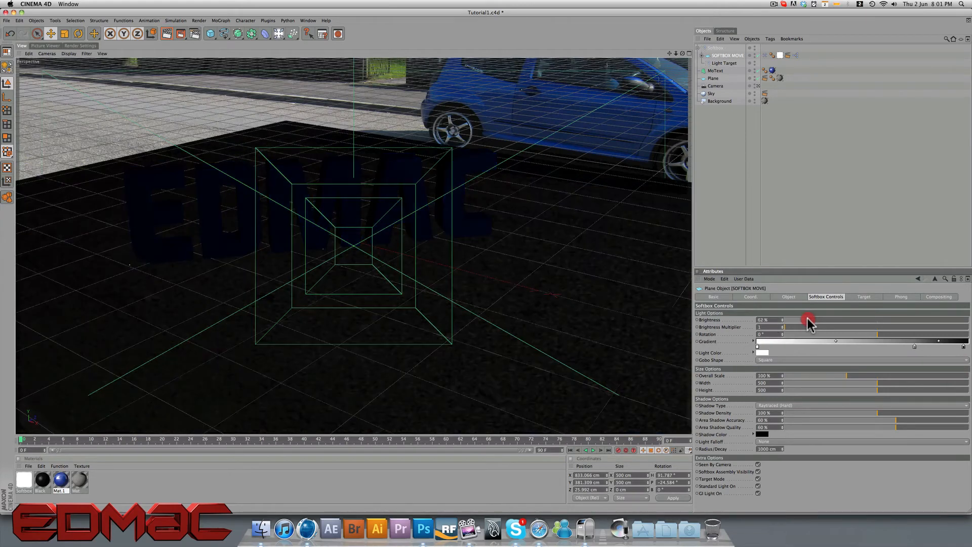
left_click(167, 34)
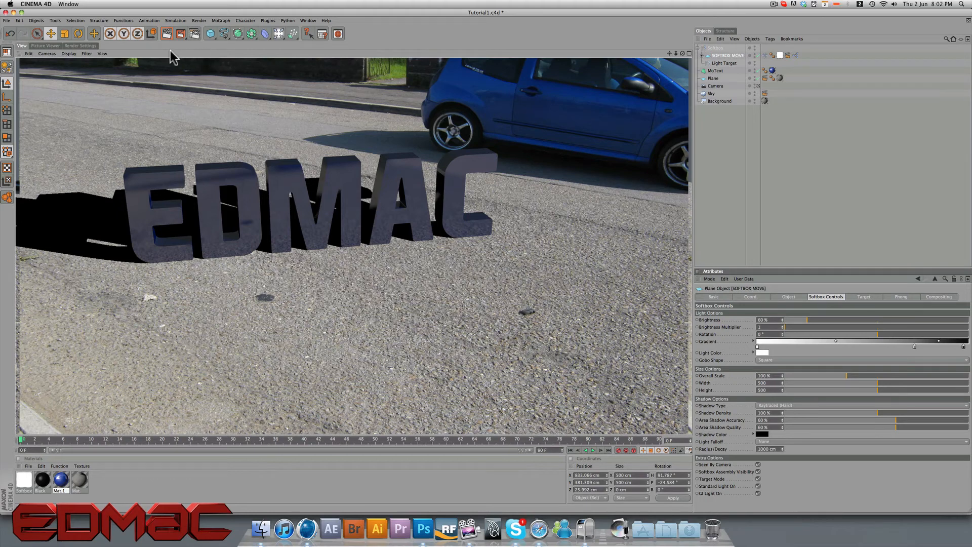
Step: Add Global Illumination to the render with Low stochastic samples and Preview record density, and render a preview of the view
left_click(80, 46)
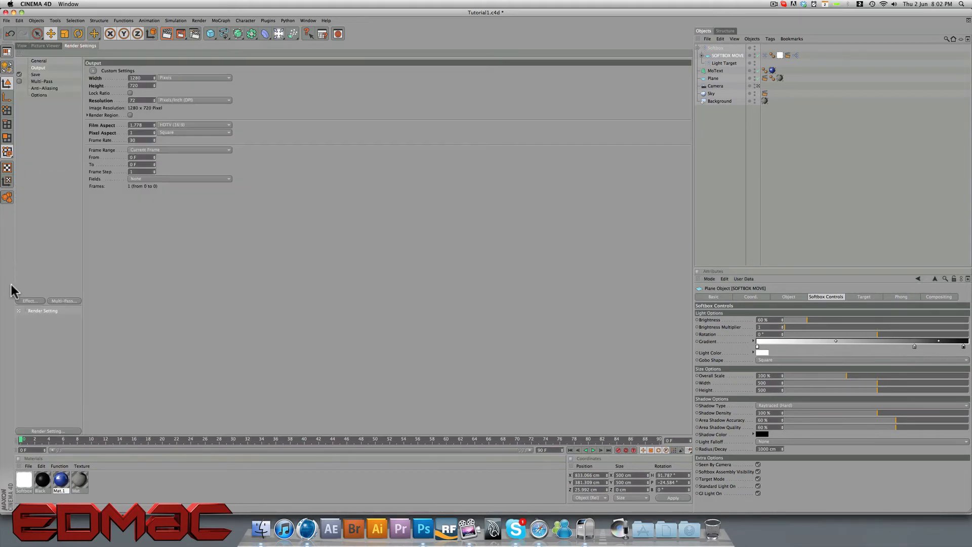
left_click(29, 301)
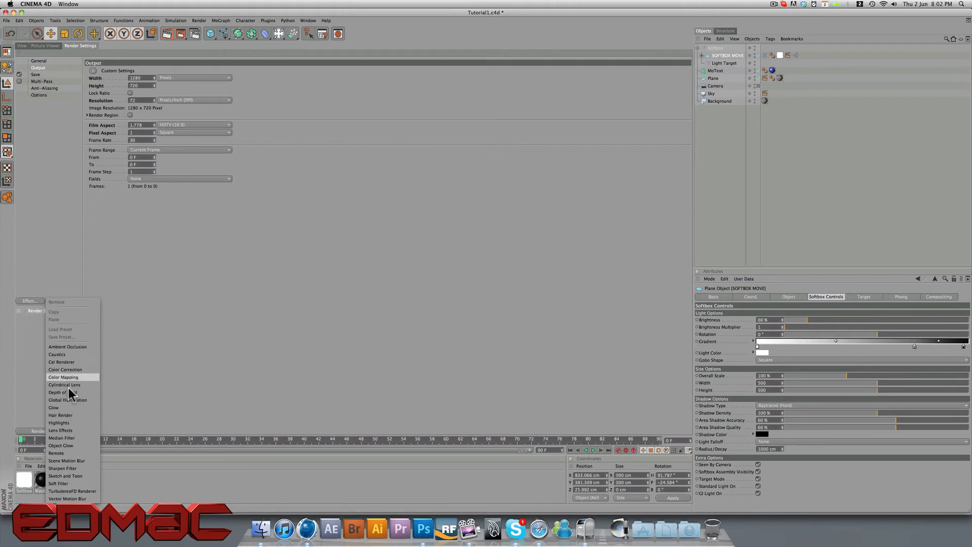
left_click(90, 400)
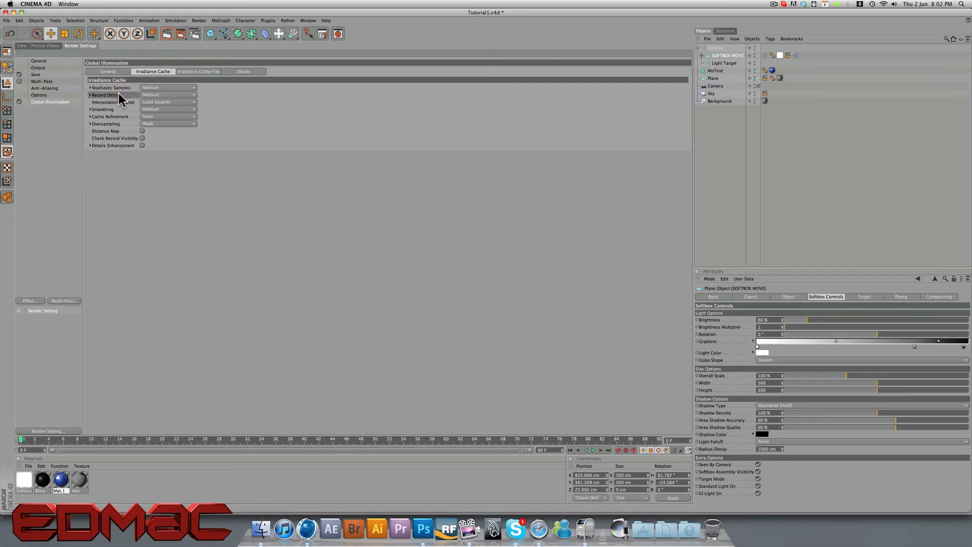
left_click(177, 88)
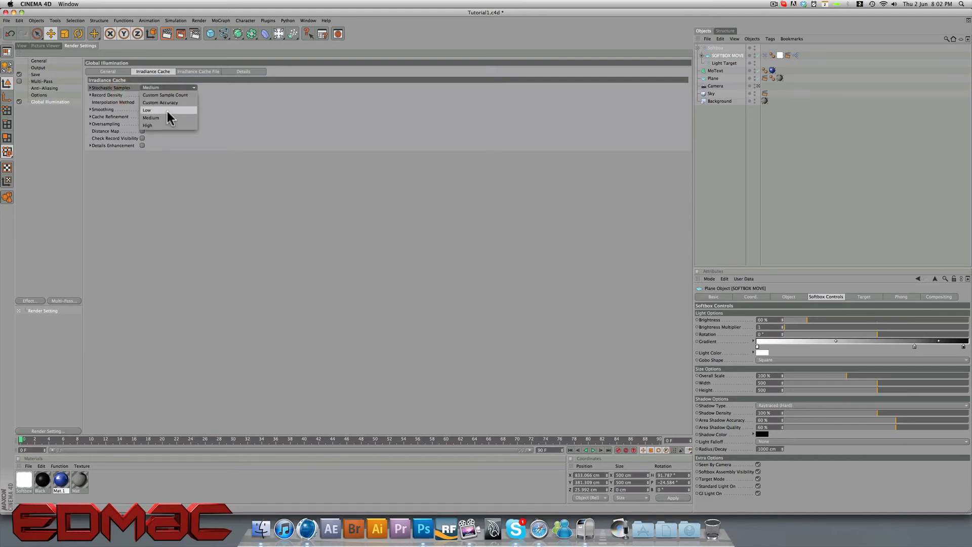
left_click(167, 111)
left_click(150, 94)
left_click(163, 109)
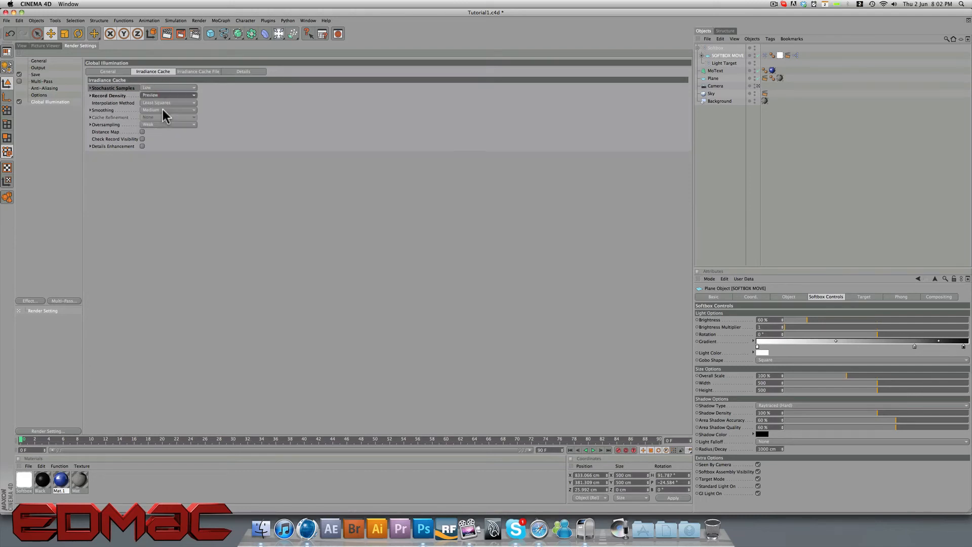
left_click(22, 46)
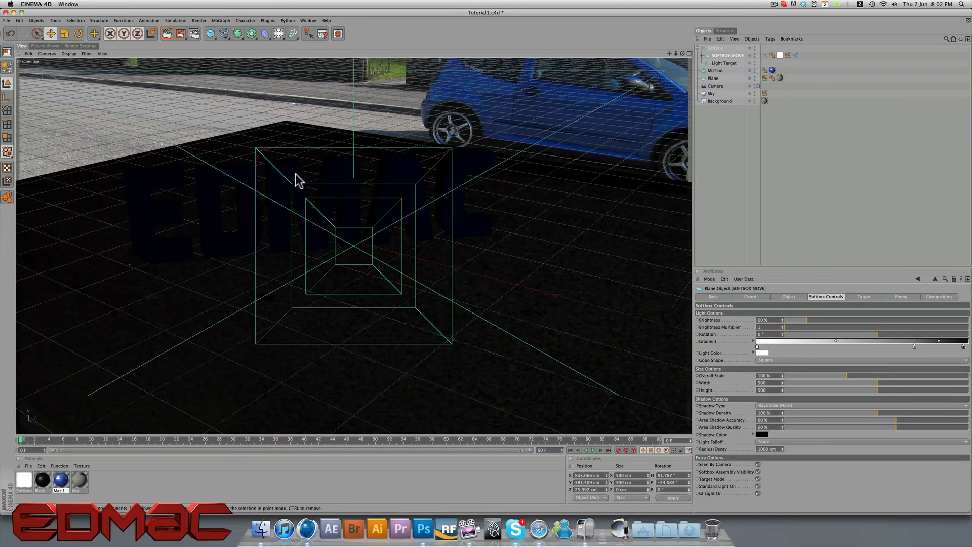
left_click(165, 34)
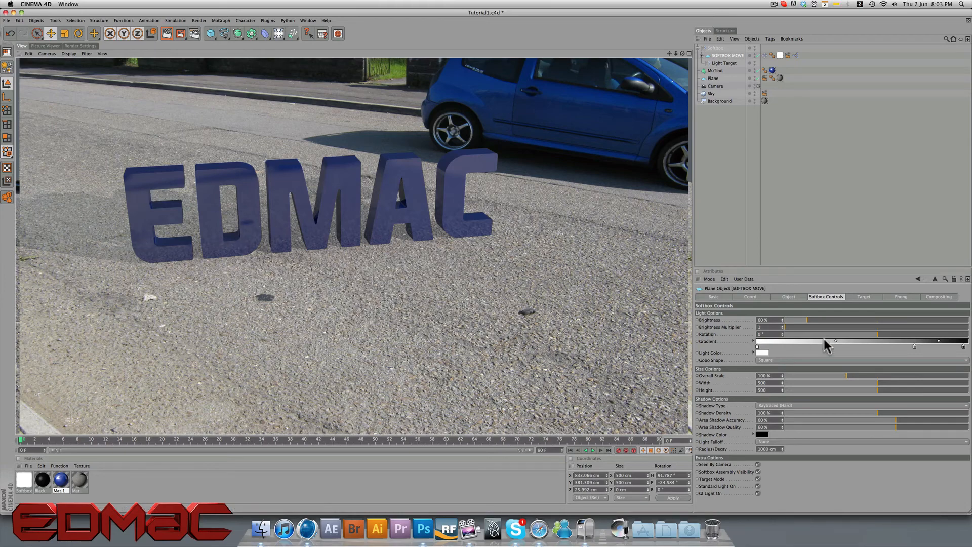
Step: Set the softbox's brightness to 100% and render a preview of the view
left_click_drag(807, 319, 816, 321)
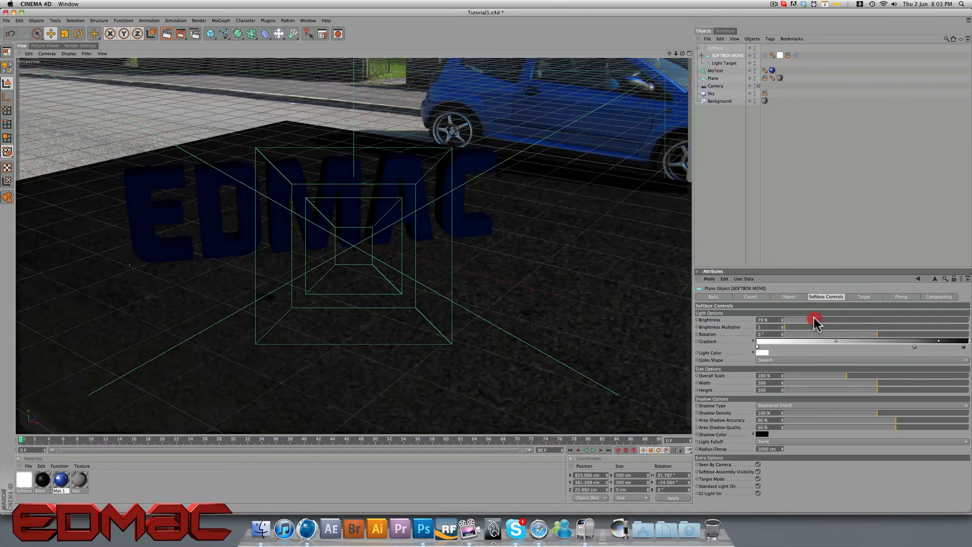
double_click(770, 319)
type("100")
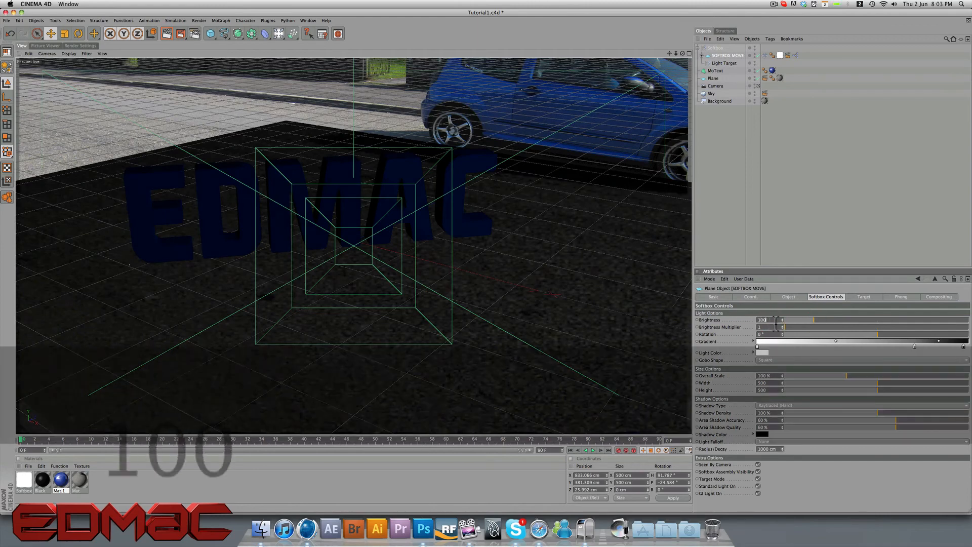
key("Return")
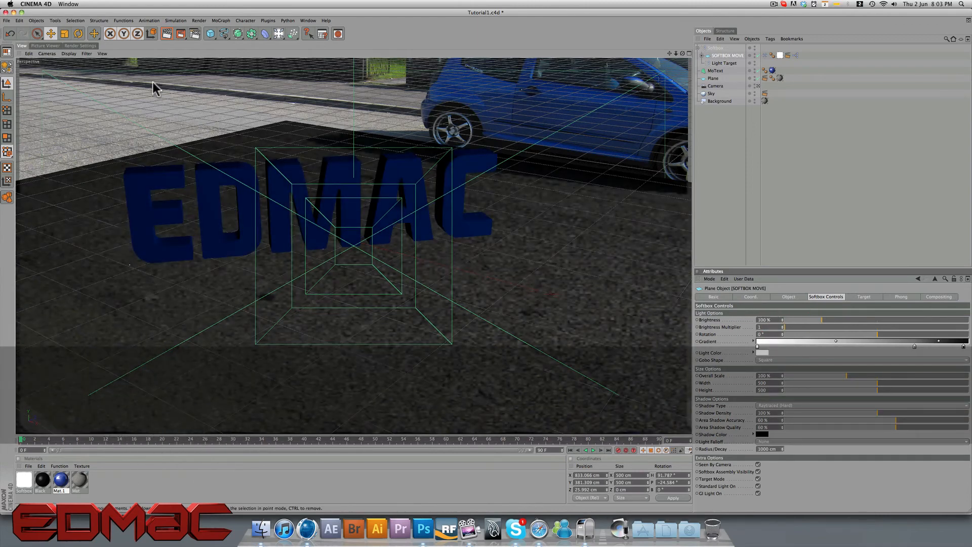
left_click(167, 37)
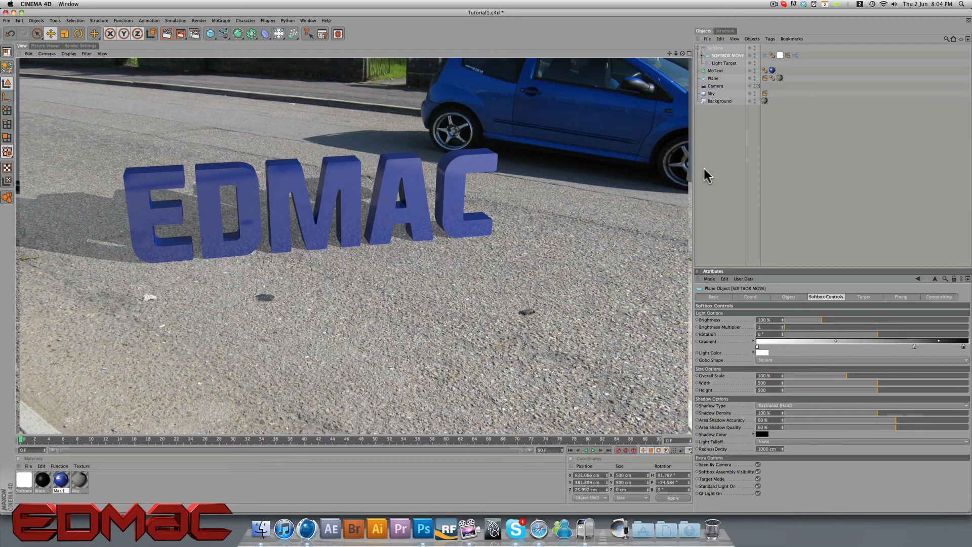
Step: Set the softbox's shadow density to 150% and render a preview of the view
left_click(725, 399)
double_click(763, 413)
type("150")
key("Return")
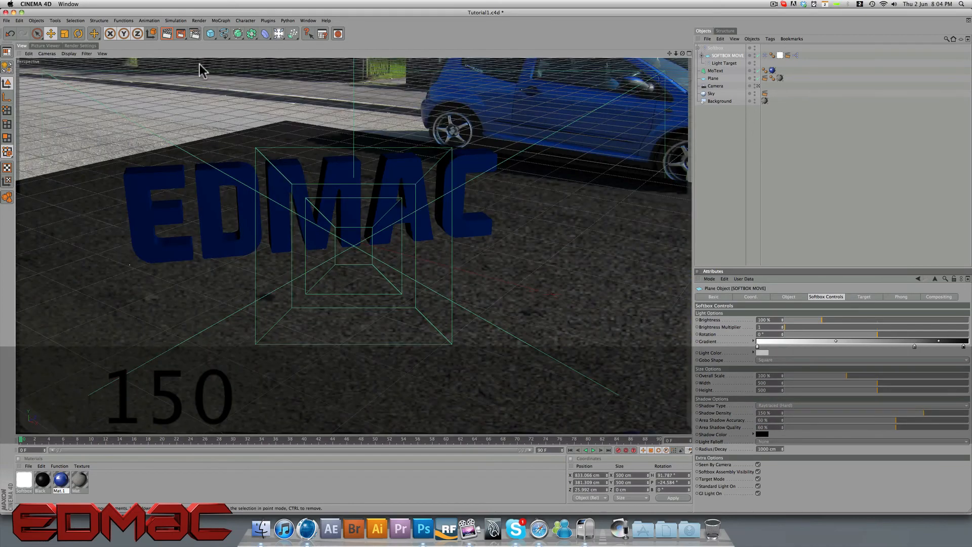
key("super+r")
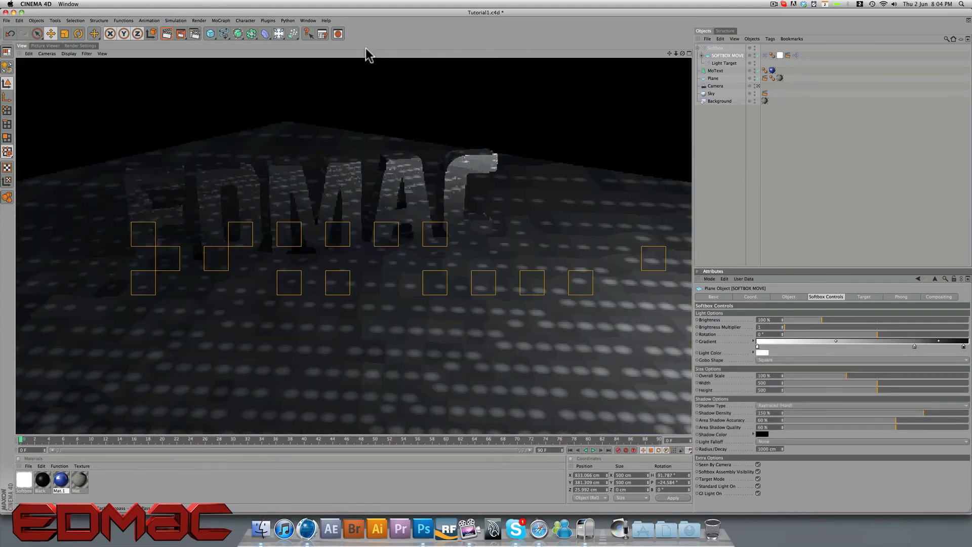